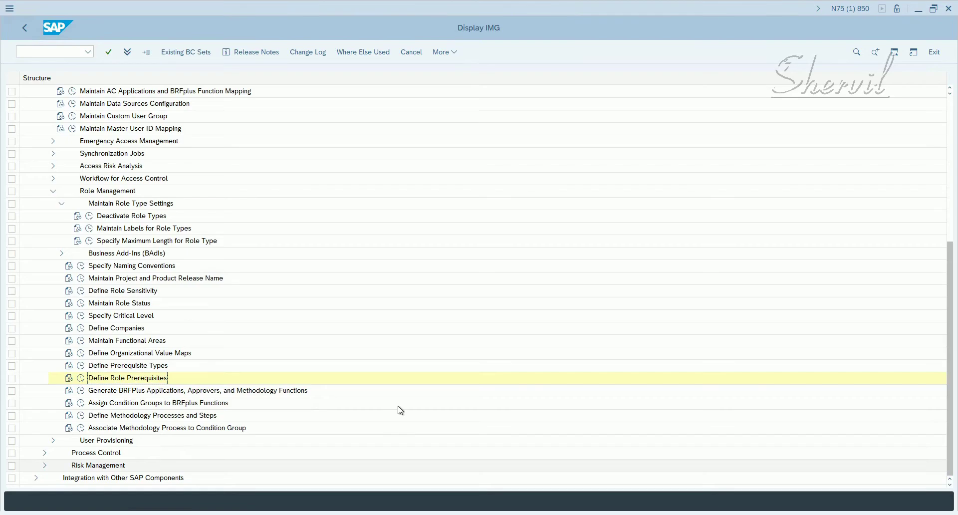
Step: In the IMG, run Access Control's Maintain Business Processes and Subprocesses activity
click(115, 418)
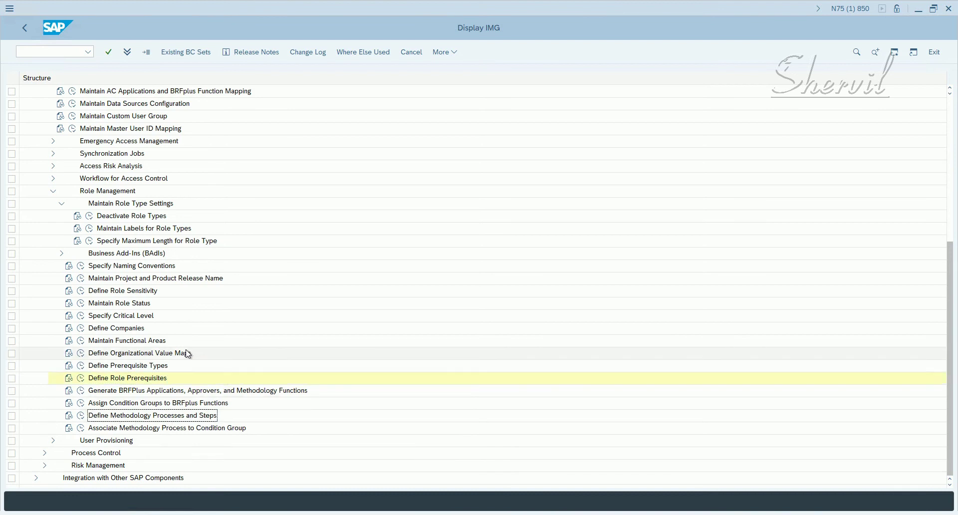
scroll(155, 300, up, 2)
scroll(156, 299, up, 5)
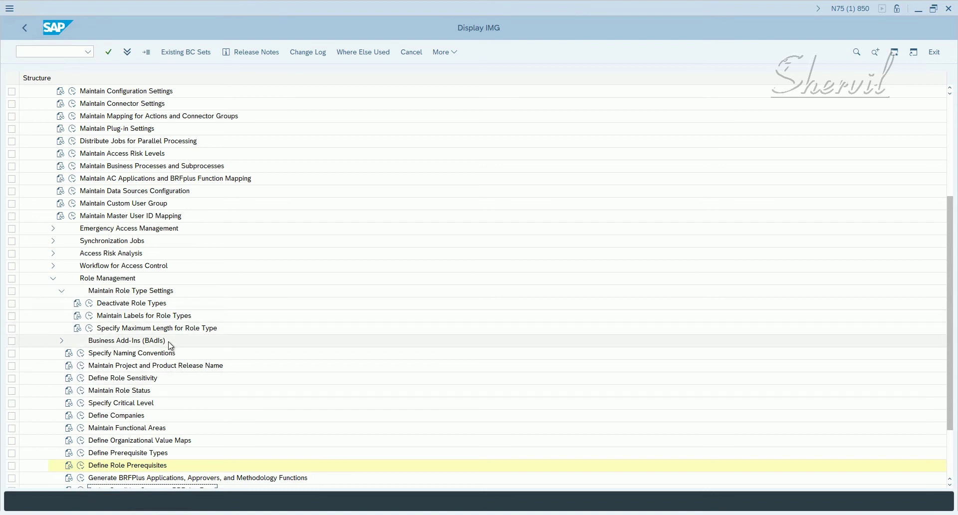
scroll(141, 358, down, 2)
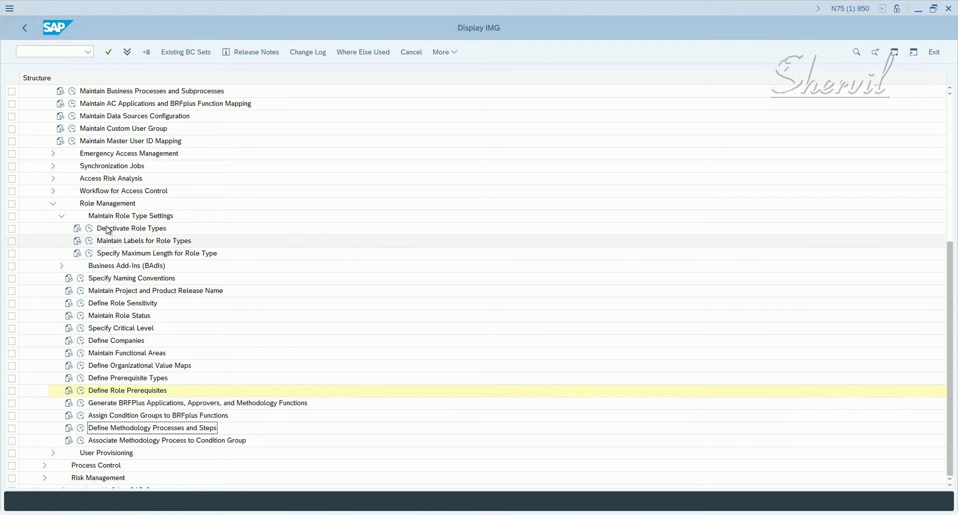
scroll(112, 227, up, 2)
scroll(111, 193, up, 4)
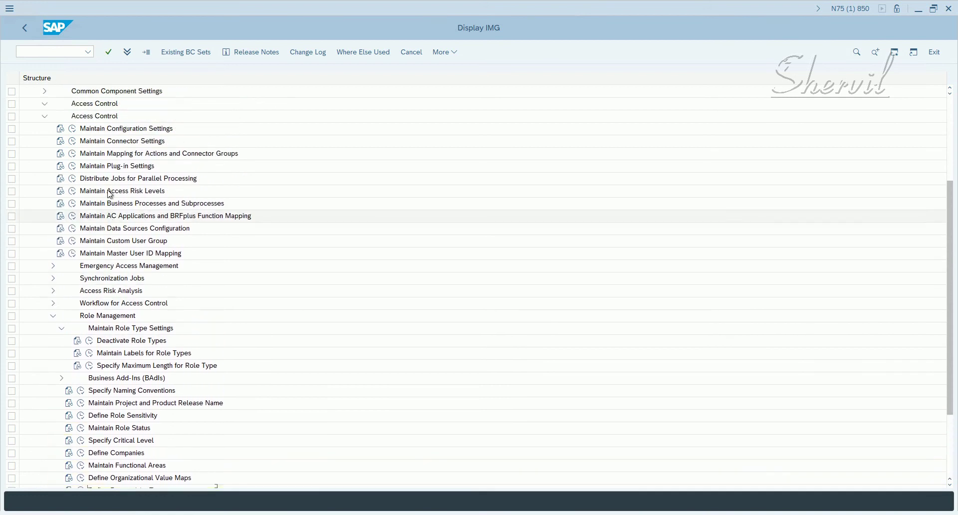
scroll(98, 142, up, 1)
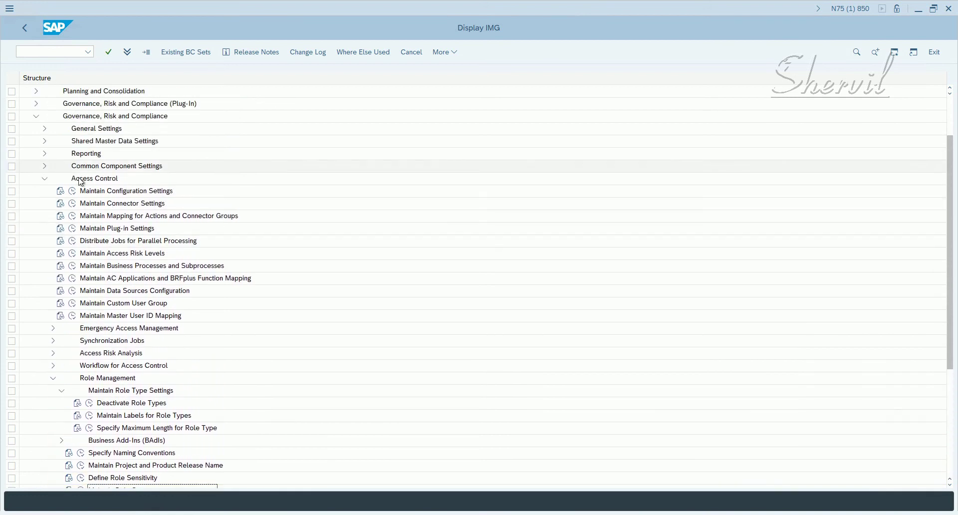
click(81, 181)
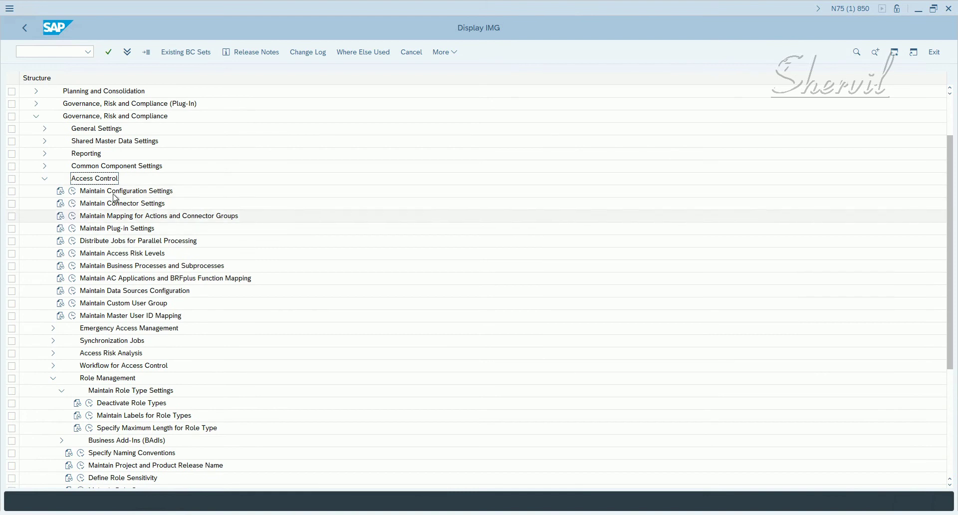
click(127, 266)
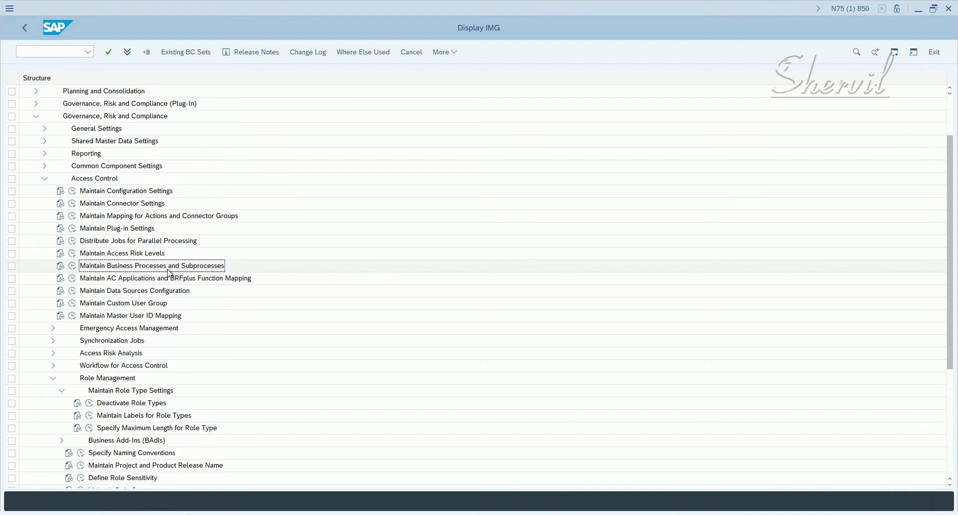
click(139, 268)
Step: Open the business process list and view the subprocesses of PTP
click(73, 266)
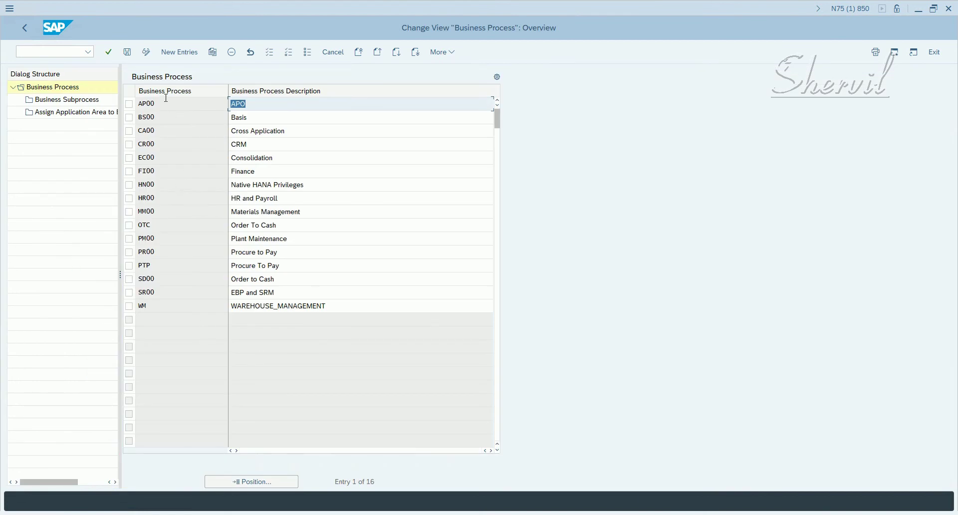
click(128, 265)
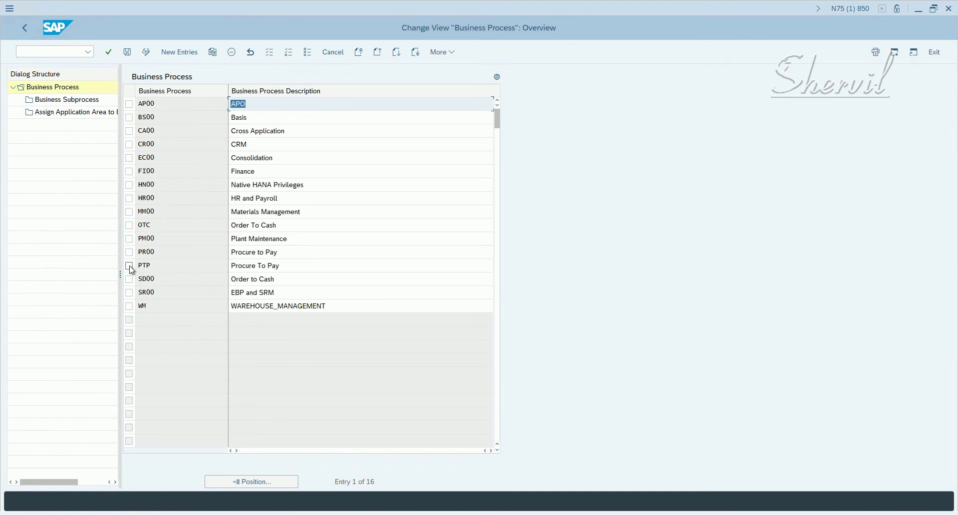
double_click(94, 100)
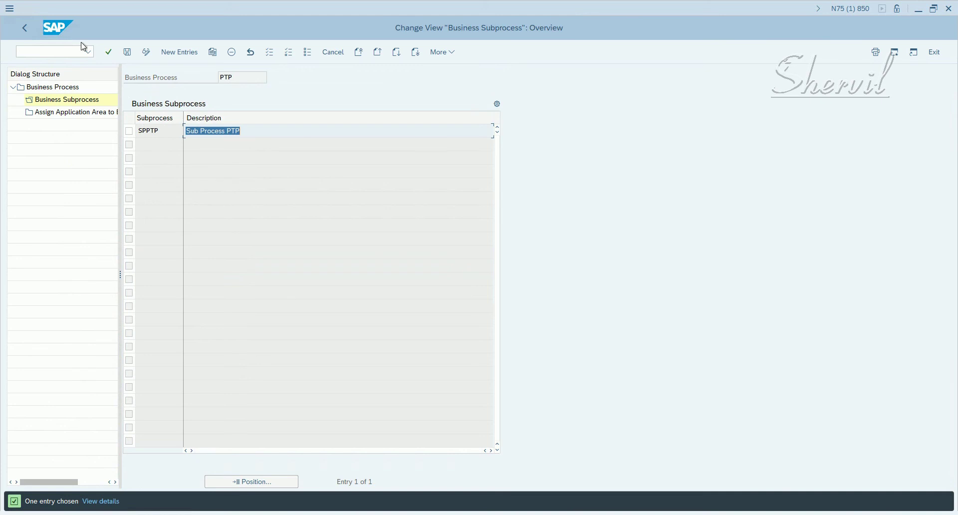
click(257, 128)
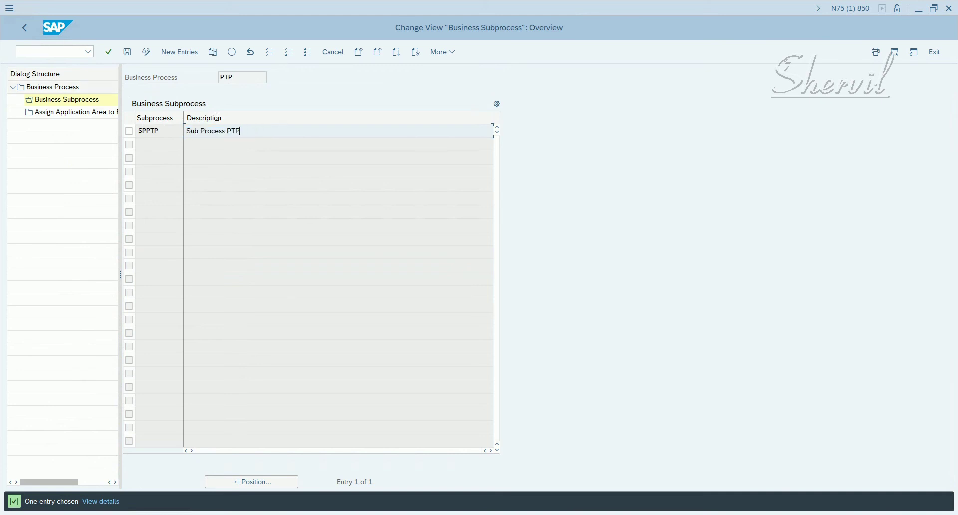
click(24, 29)
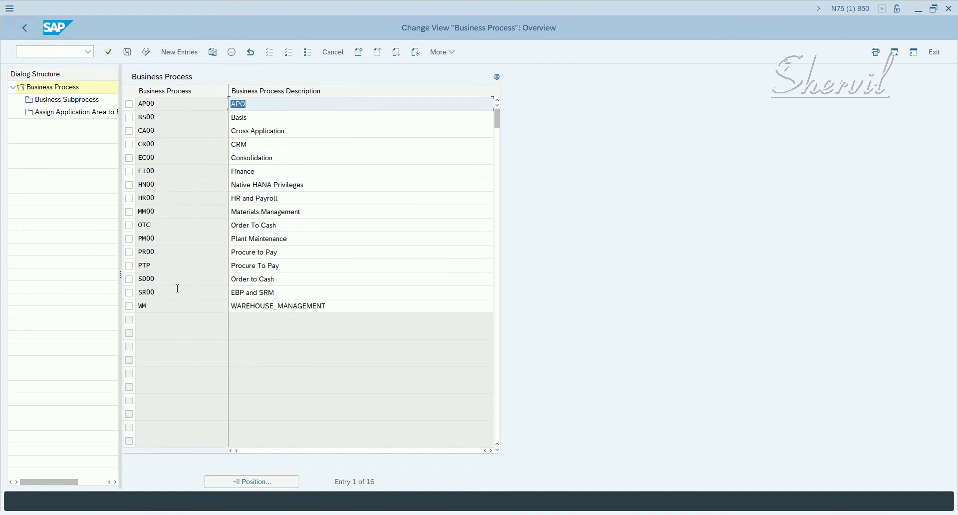
Step: View the subprocesses of SD00, then PR00's empty subprocess list
click(128, 279)
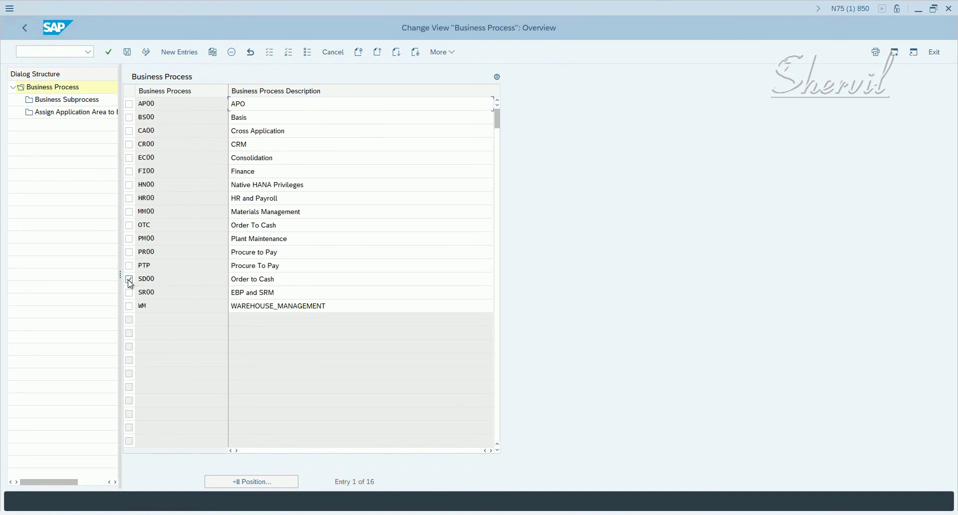
double_click(78, 100)
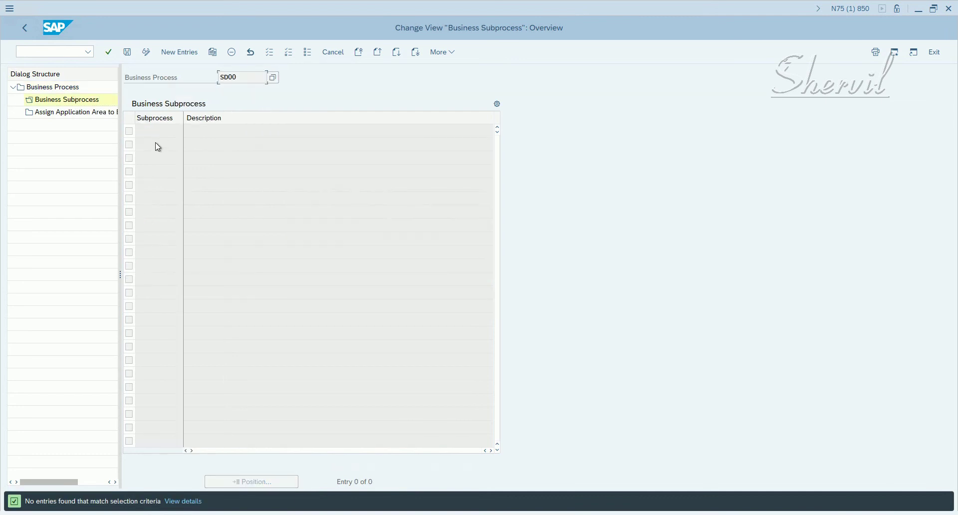
click(25, 28)
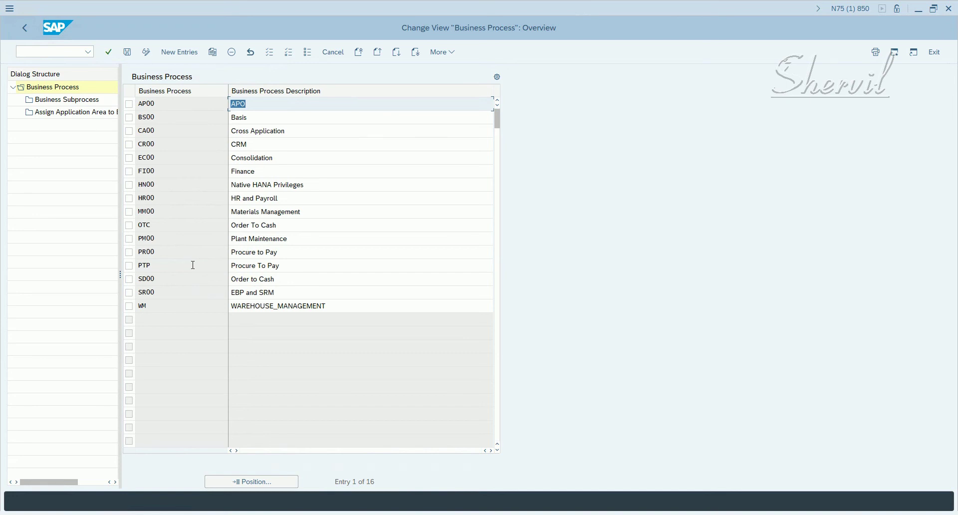
double_click(149, 251)
click(129, 252)
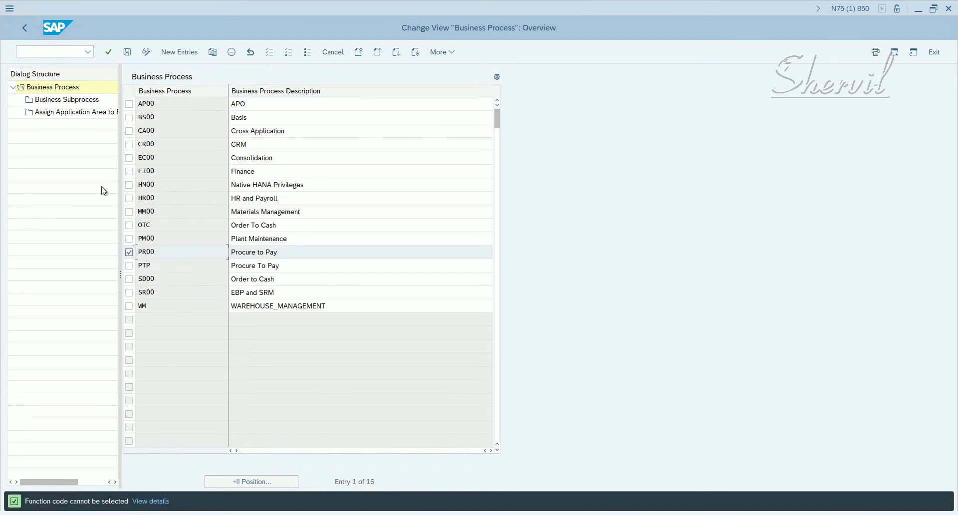
double_click(51, 99)
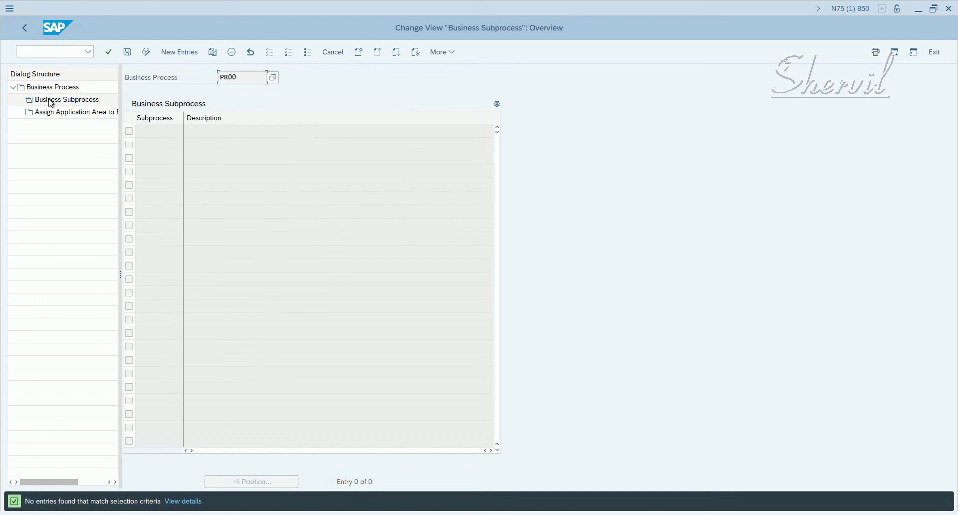
Step: Mark FI00, MM00, OTC, PR00, PTP and SD00, keeping SR00, and delete them with all dependent entries
click(25, 29)
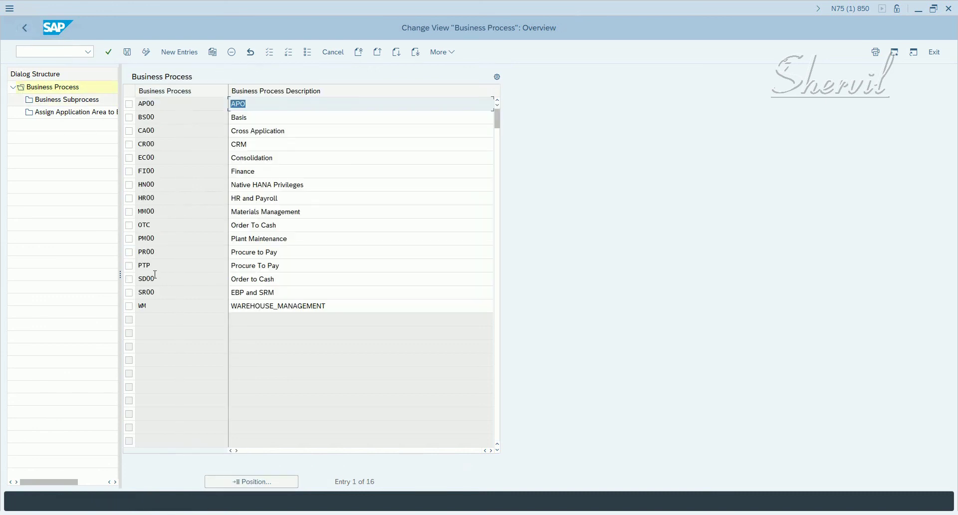
click(130, 254)
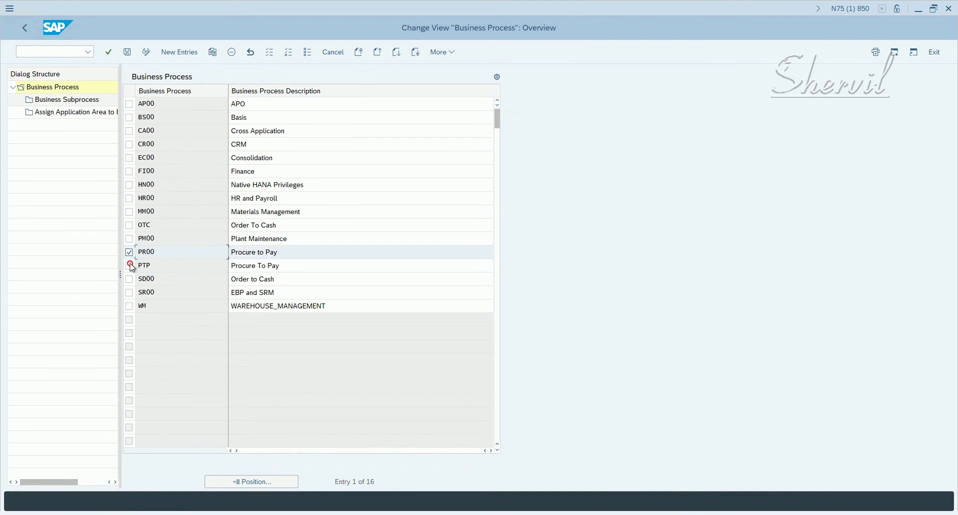
click(130, 266)
click(130, 280)
click(130, 293)
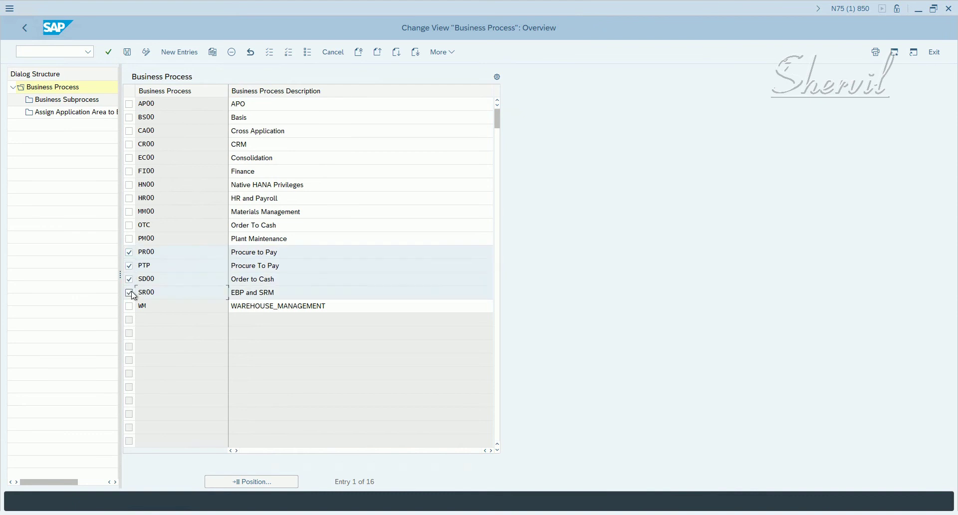
click(131, 294)
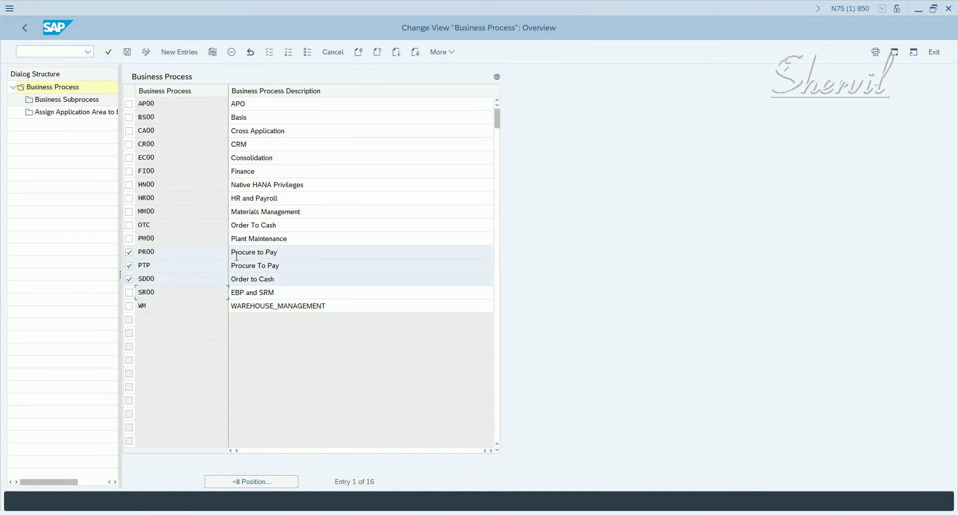
click(129, 225)
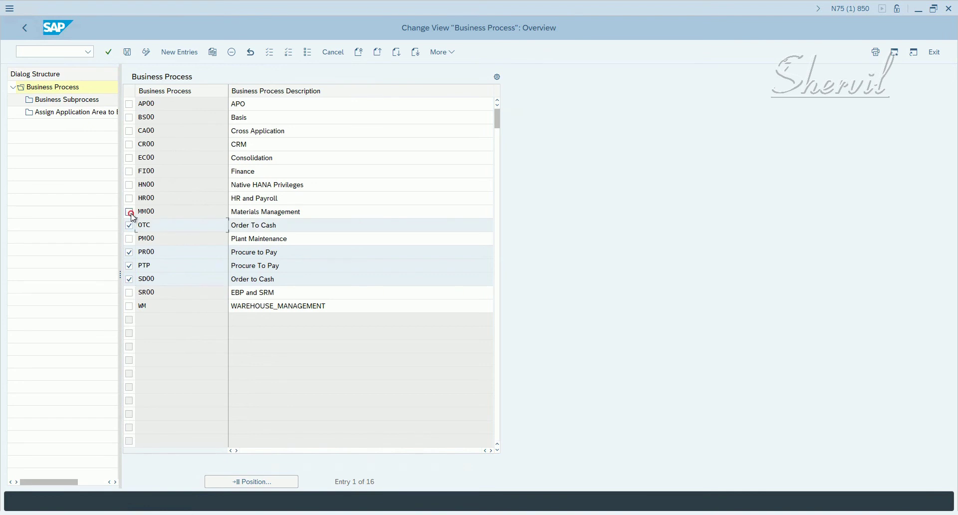
click(130, 214)
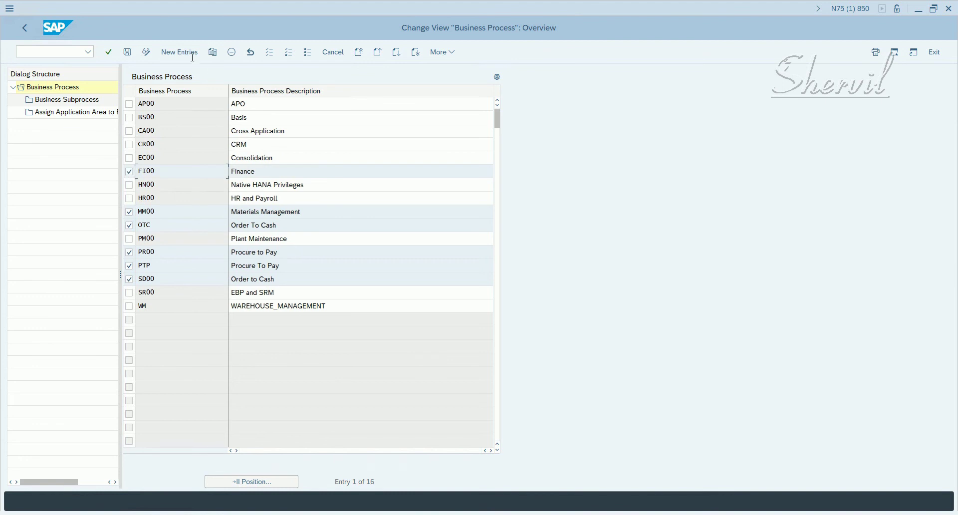
click(232, 53)
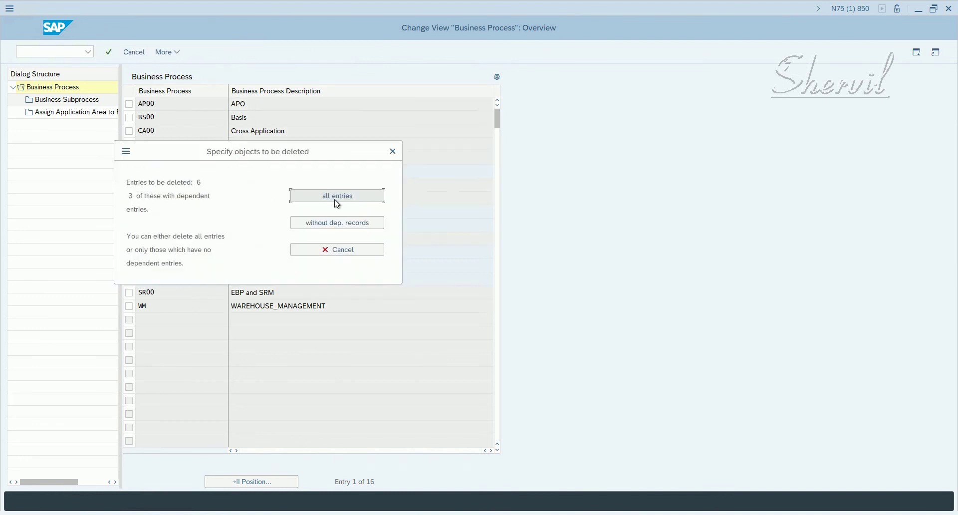
click(334, 199)
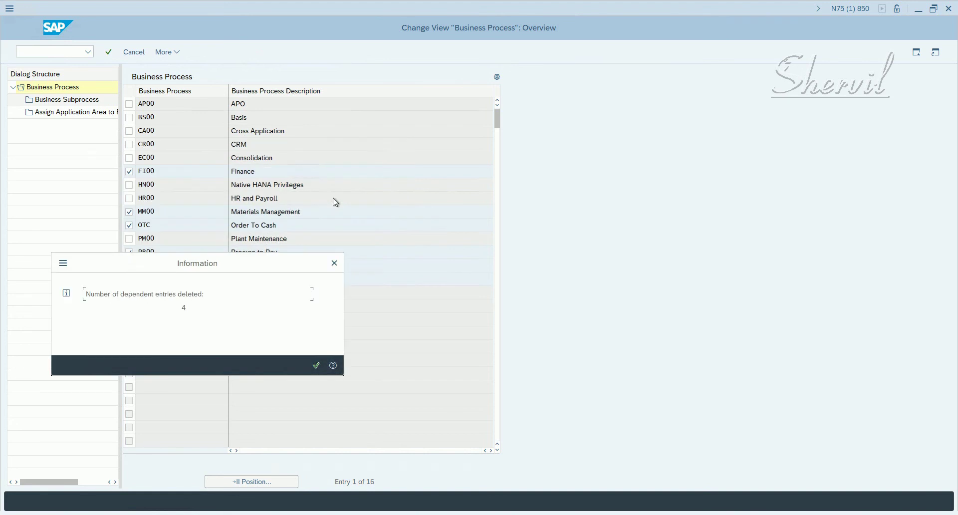
click(316, 365)
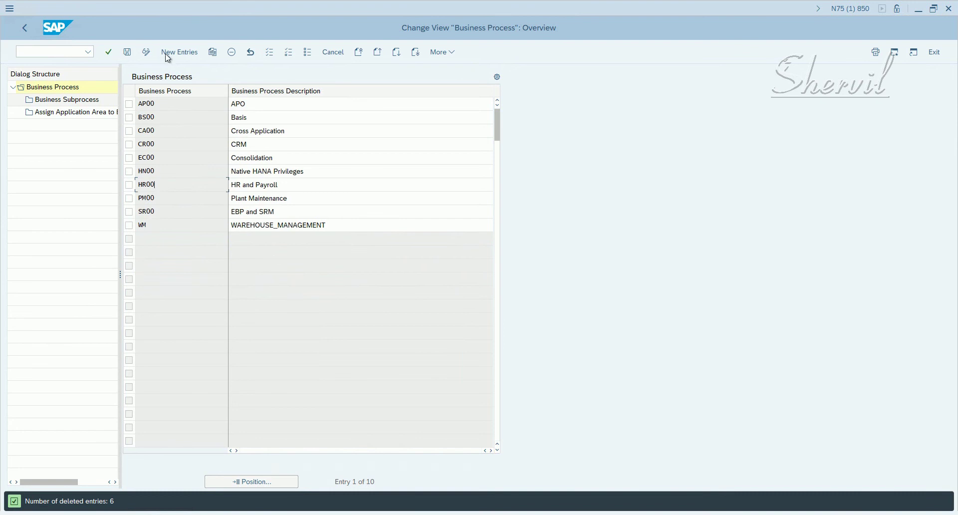
Step: Create business process FIN with description Finance and save it to the customizing request
click(168, 54)
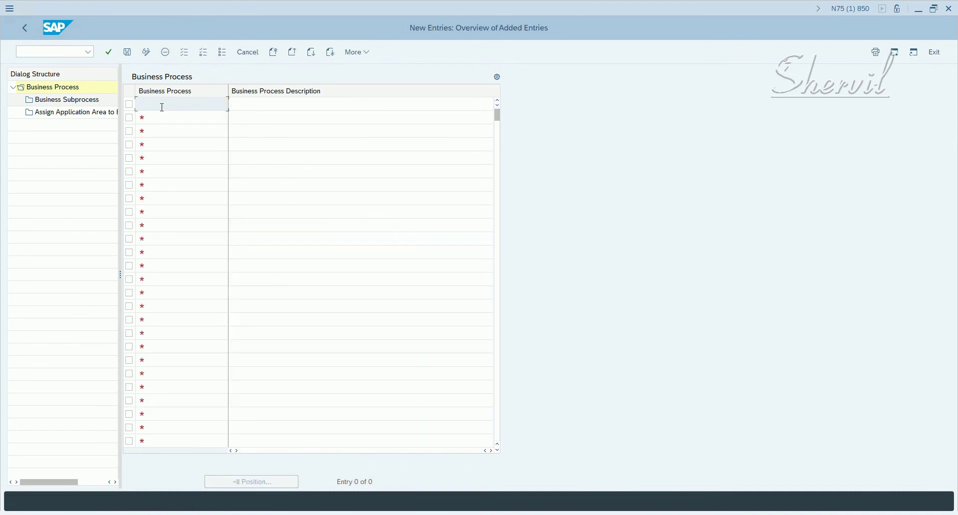
text(OTC)
key(BackSpace)
key(BackSpace)
key(BackSpace)
text(FIN)
key(Tab)
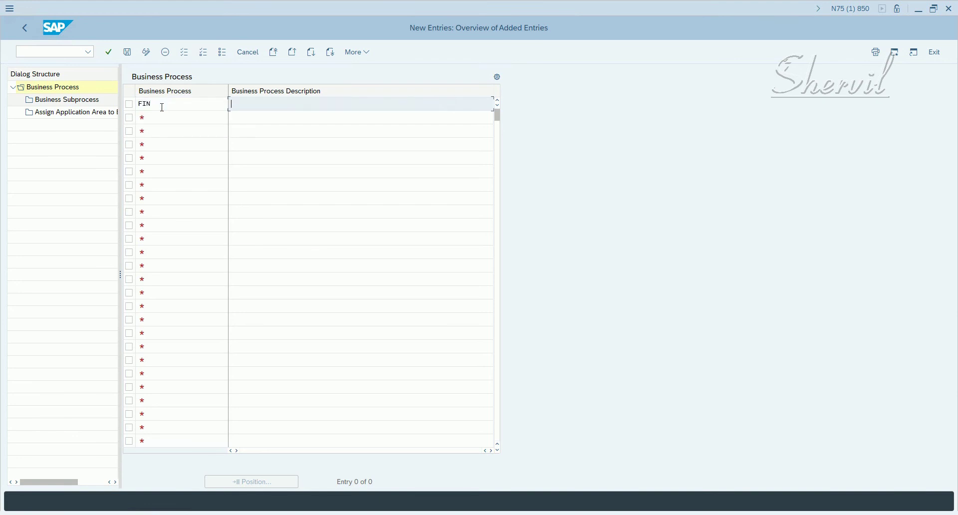
key(shift+Tab)
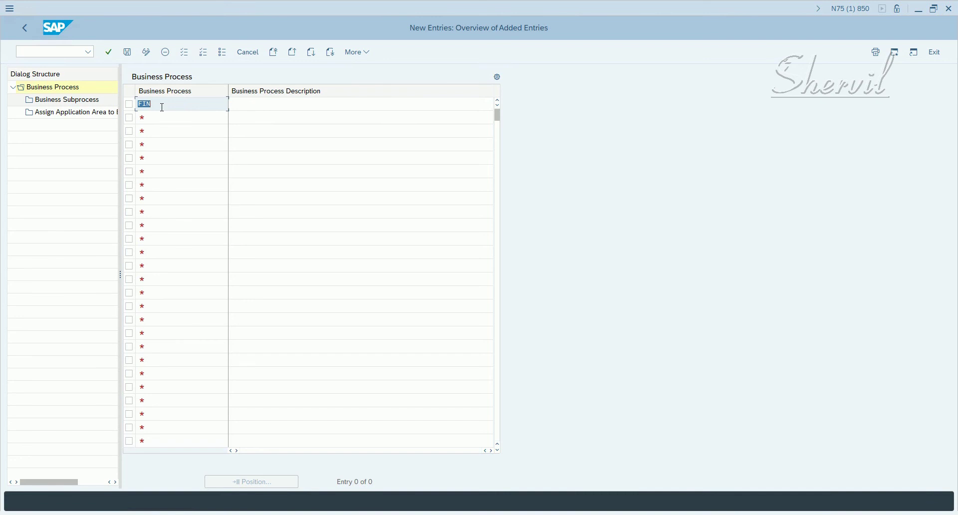
key(Tab)
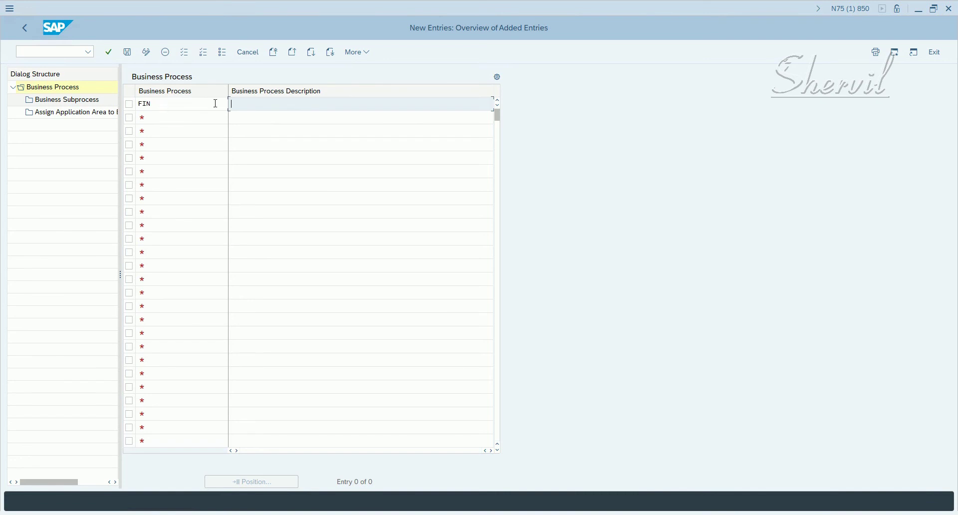
text(FInancee)
key(Return)
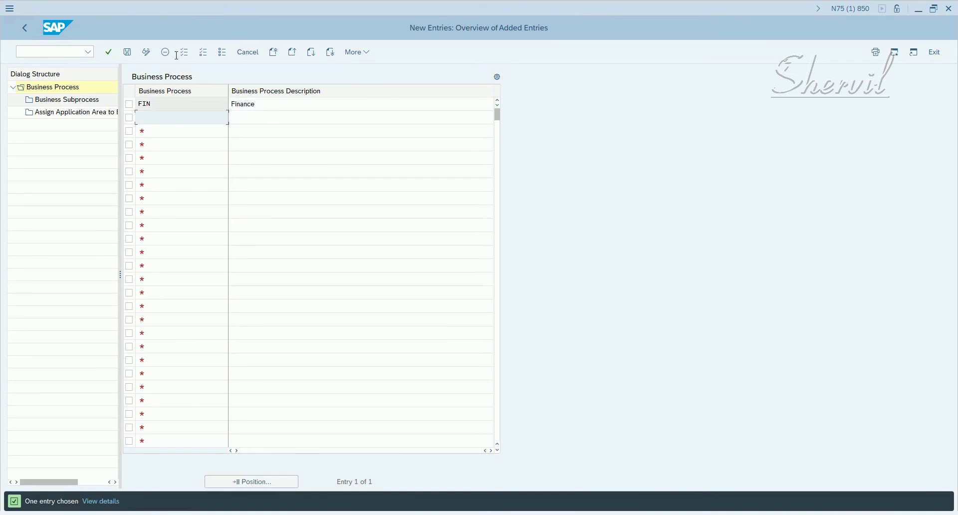
click(128, 53)
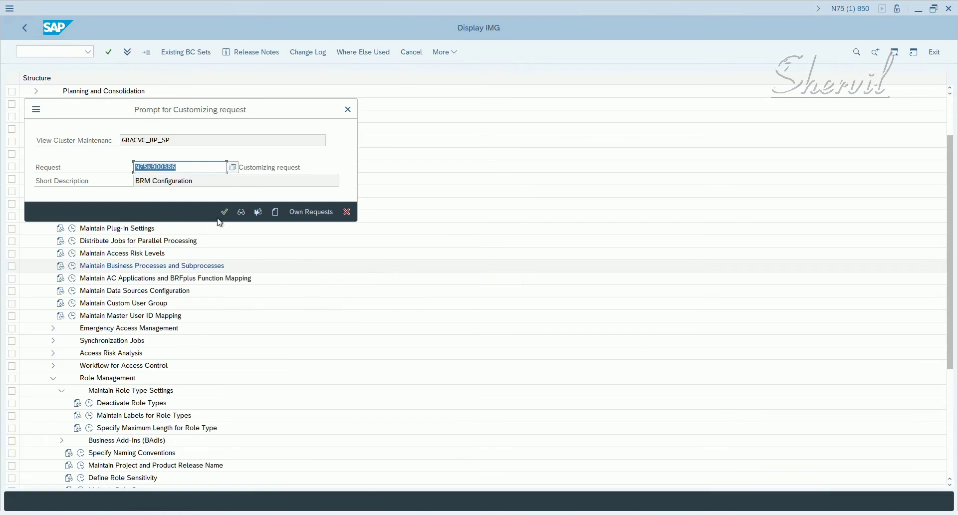
click(224, 211)
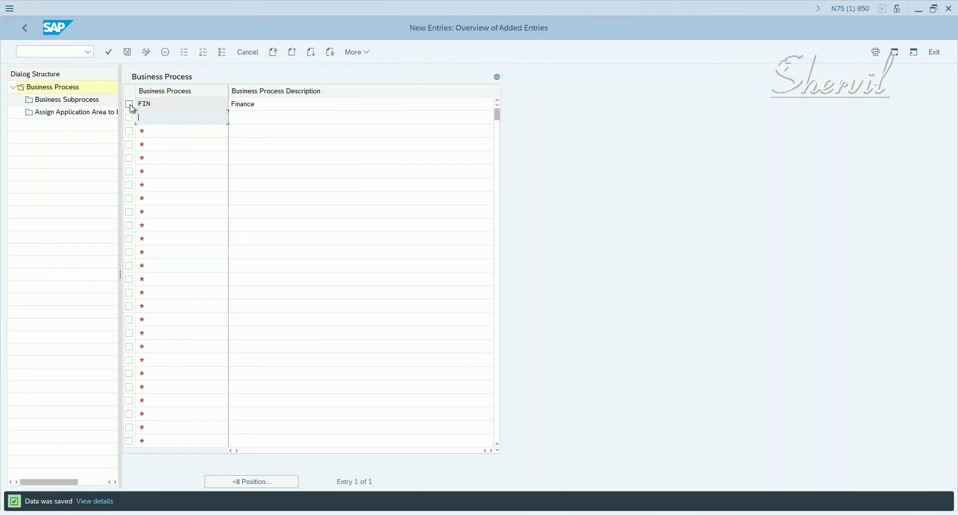
click(129, 104)
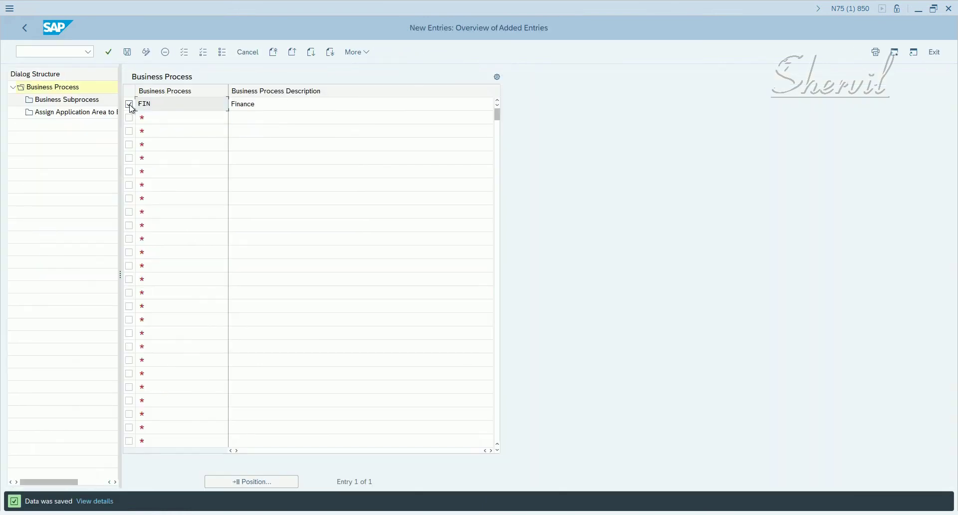
Step: Add subprocess AP, Accounts Payable, under FIN
double_click(73, 100)
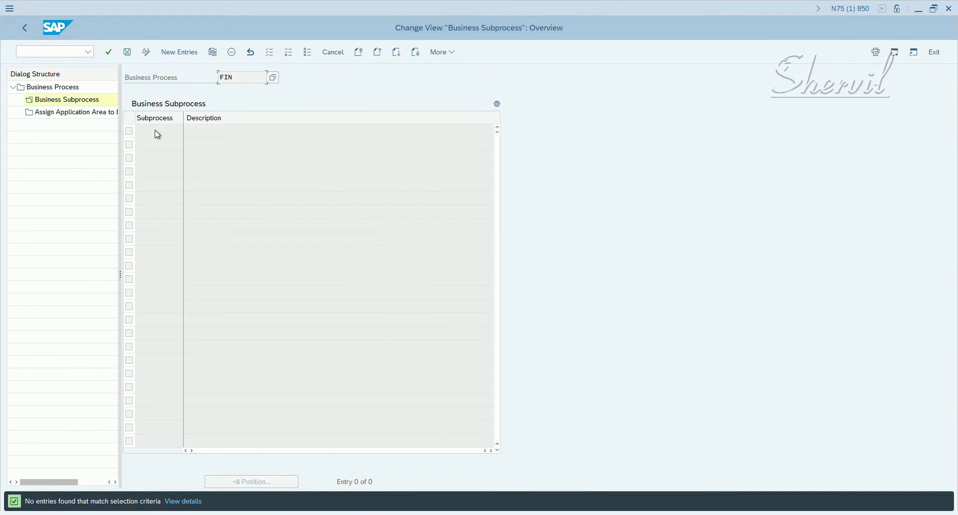
click(171, 56)
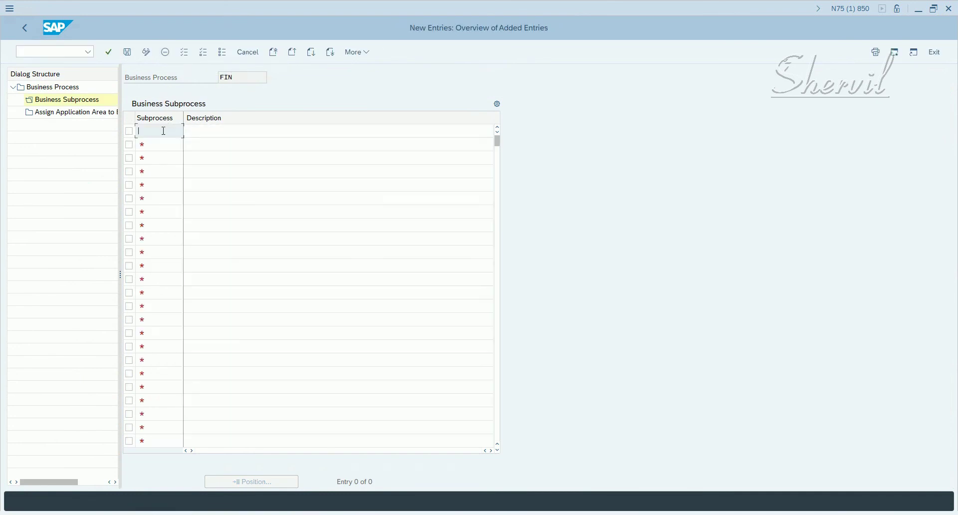
text(AP)
key(Tab)
text(Accou)
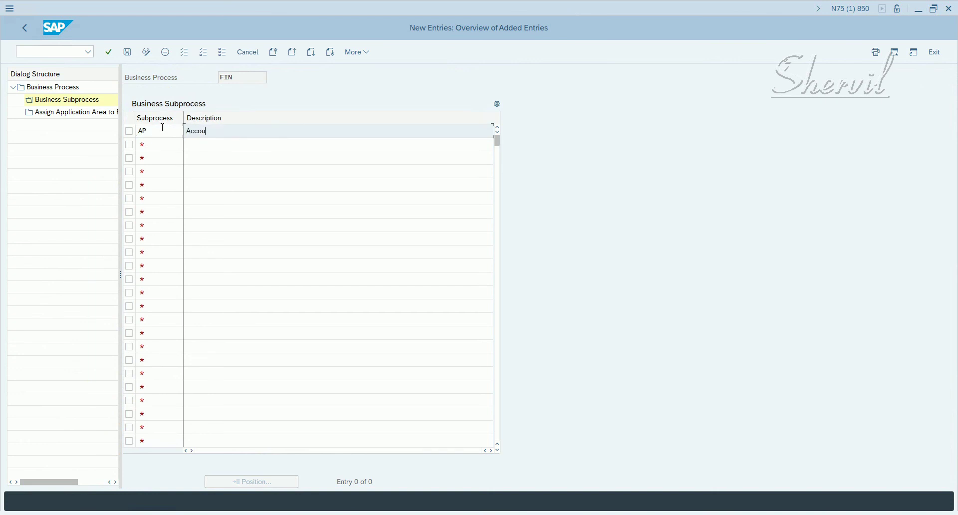
text(nts Payable)
Step: Add subprocess AR, Accounts Receivable, under FIN
key(Down)
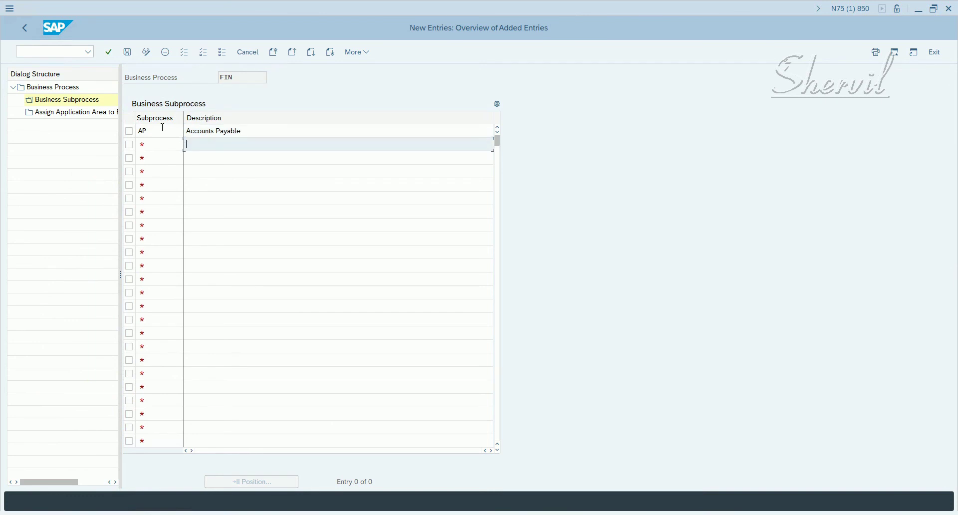
key(shift+Tab)
text(AR)
key(Tab)
text(Accounts RE)
key(BackSpace)
key(BackSpace)
key(BackSpace)
text(eceib)
key(BackSpace)
key(BackSpace)
key(BackSpace)
text(ble)
key(Return)
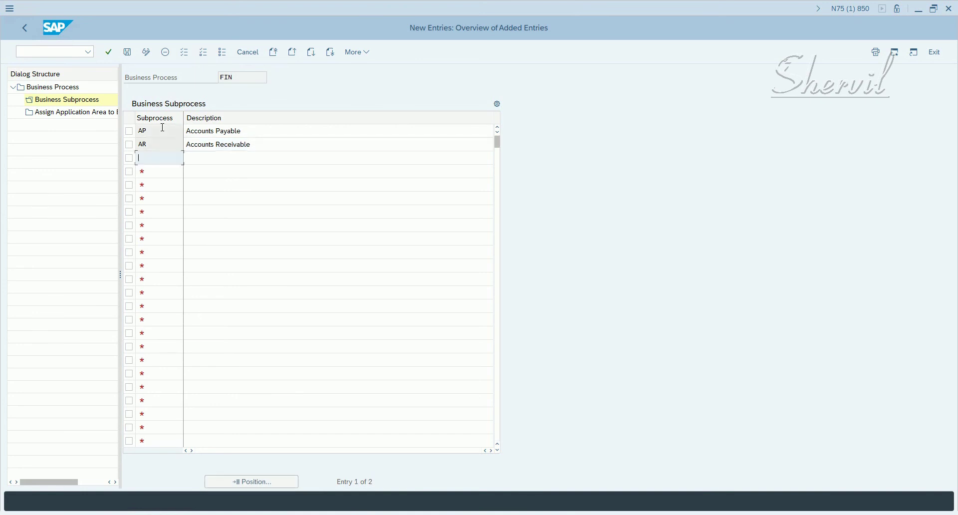
Step: Add subprocess GL, General Ledger, and save the three FIN subprocesses
text(GL)
key(Tab)
text(Gene)
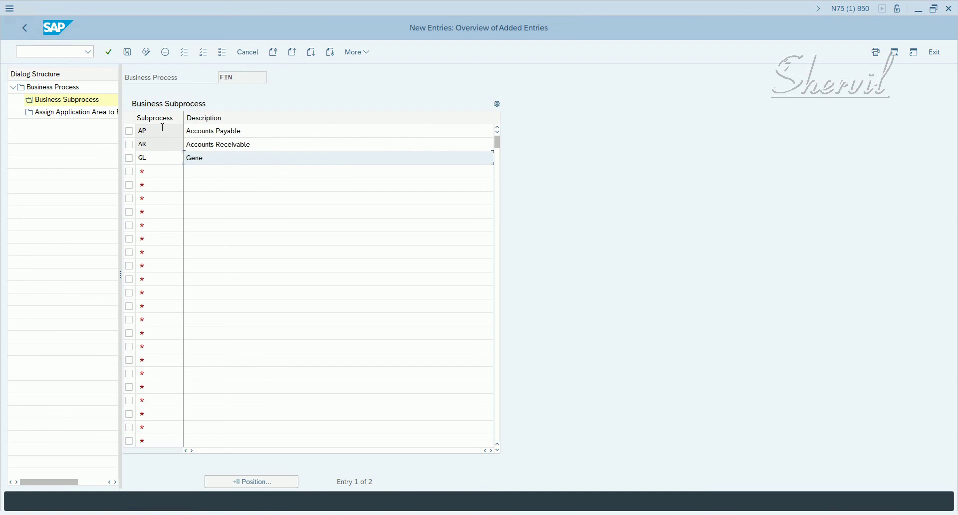
text(ral Ledger)
key(Return)
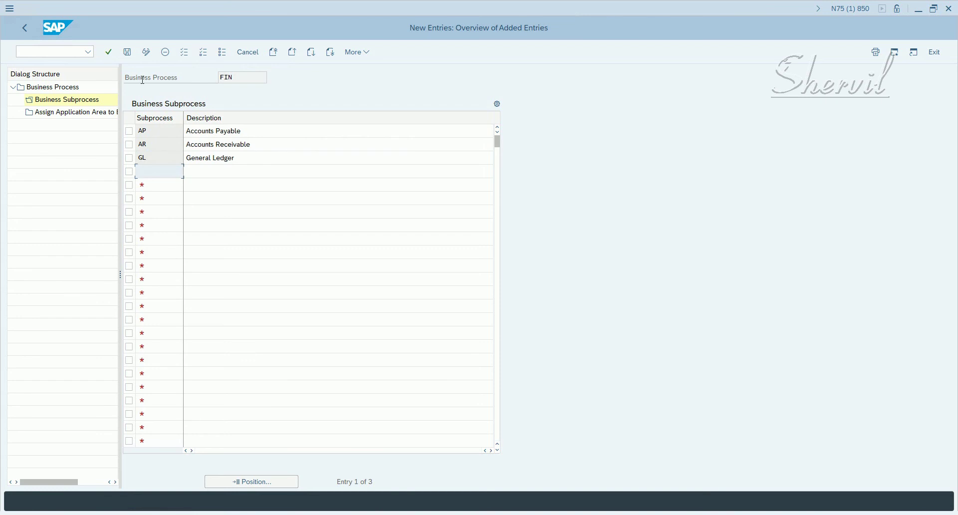
click(127, 53)
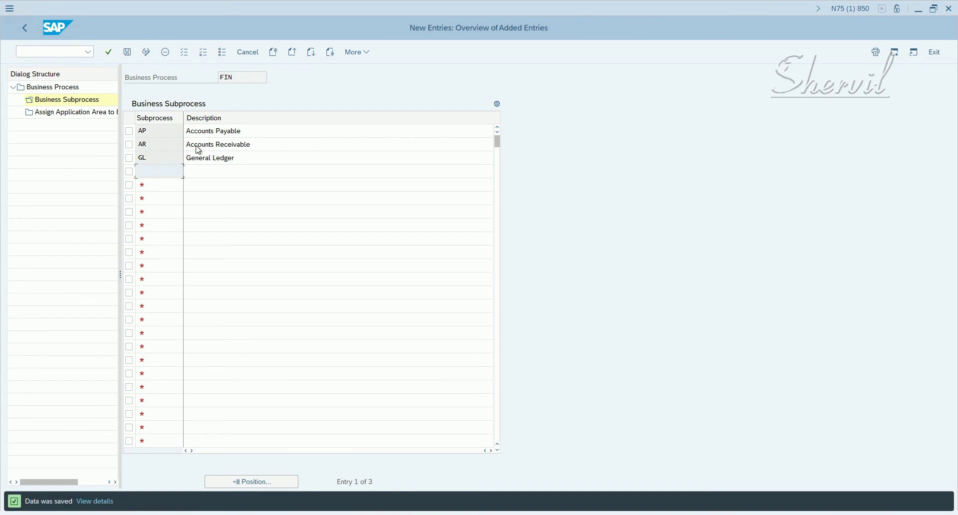
Step: Prefix the AP, AR and GL subprocess descriptions with 'SP ' and save
click(188, 130)
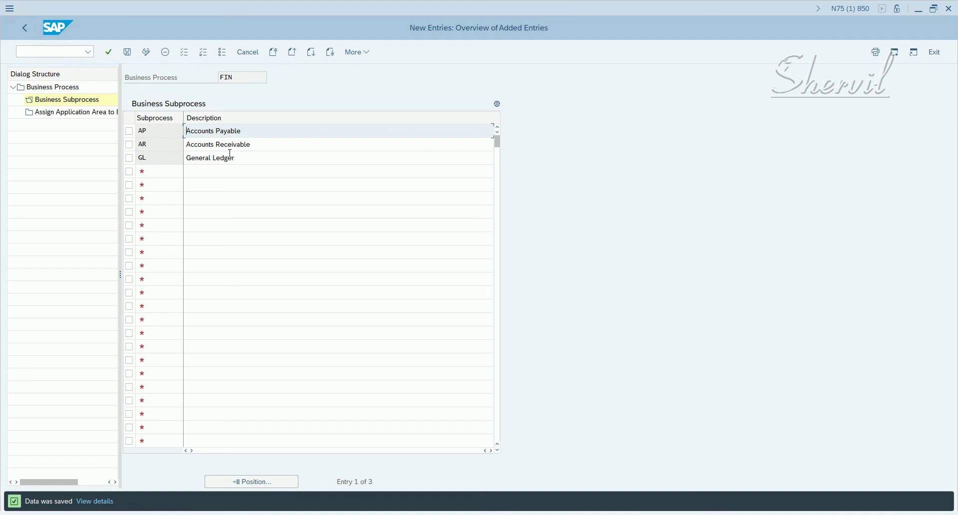
text(SP)
click(187, 144)
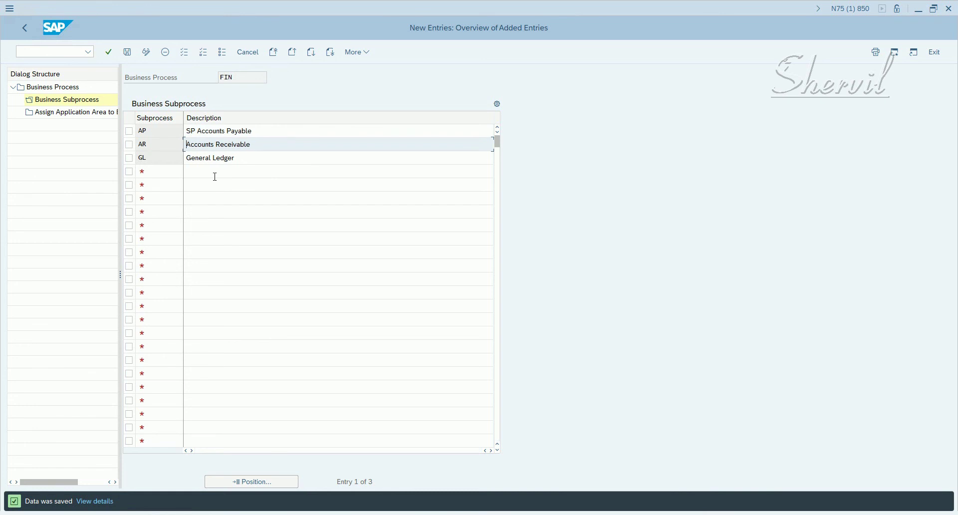
text(SP)
click(187, 158)
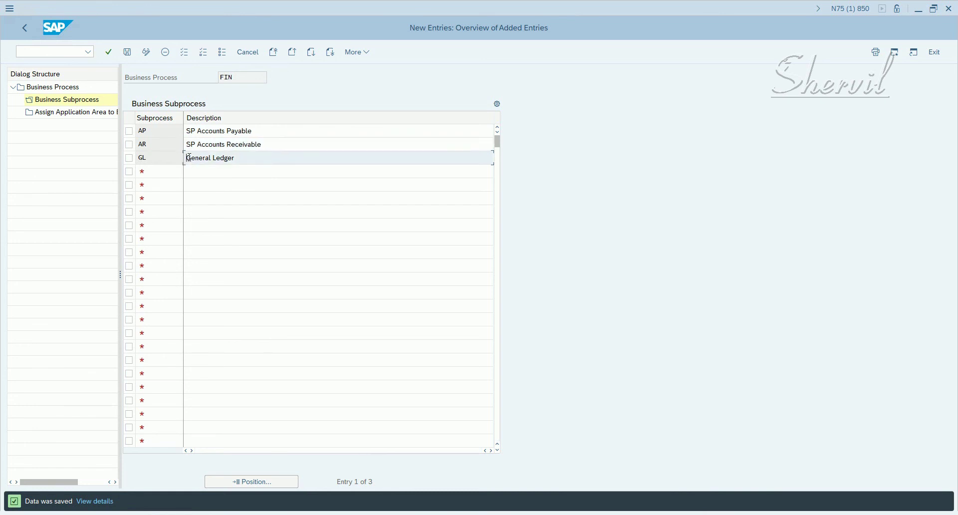
text(SP)
key(Return)
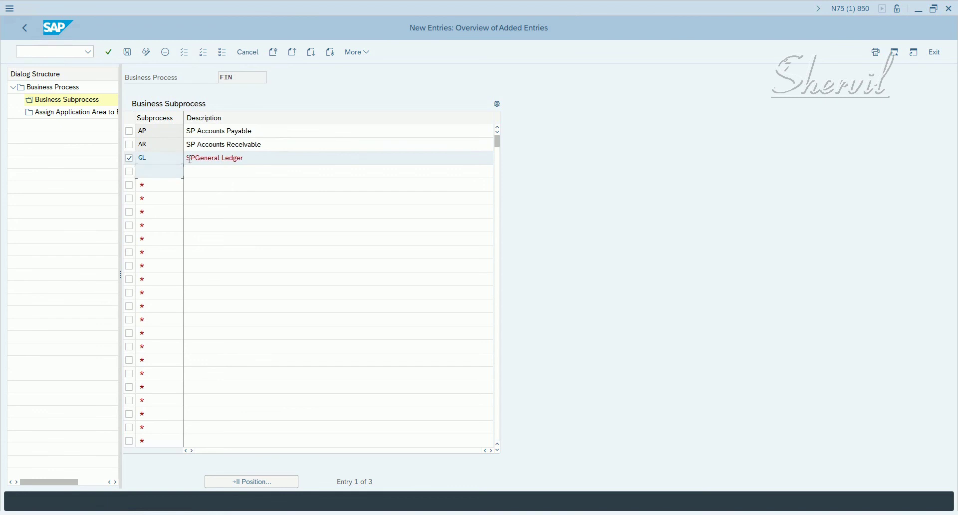
click(198, 158)
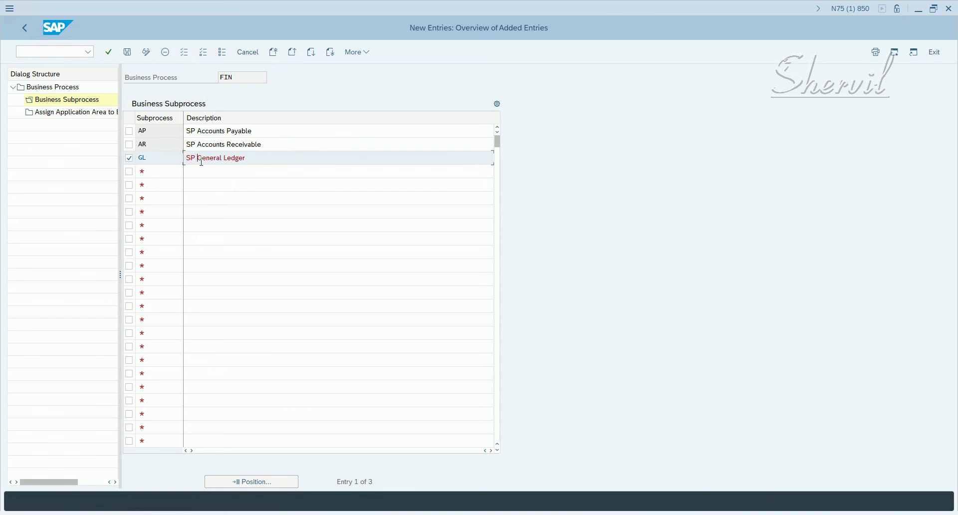
key(Return)
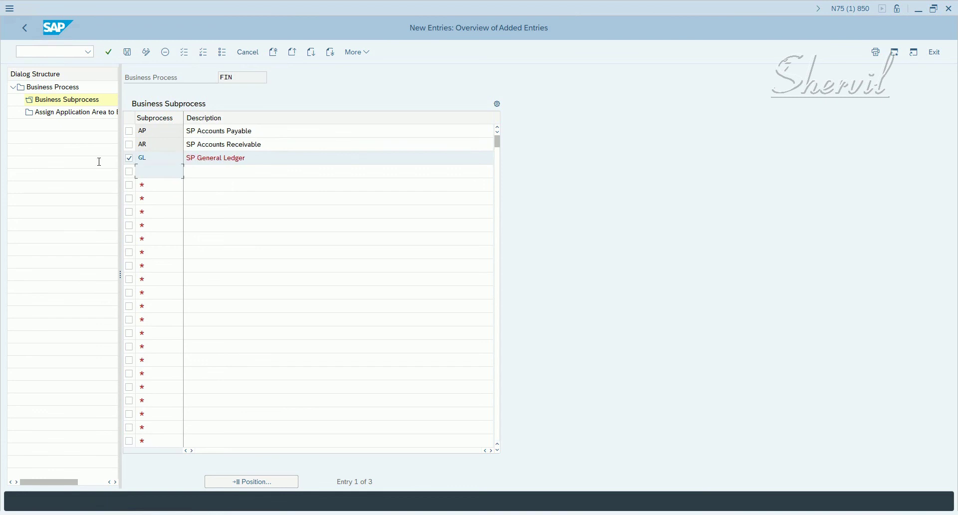
click(130, 158)
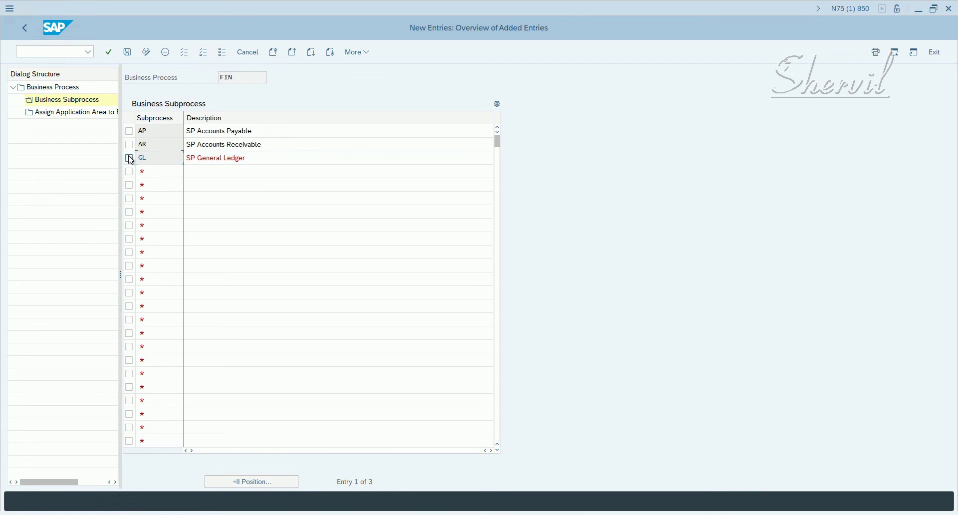
click(128, 53)
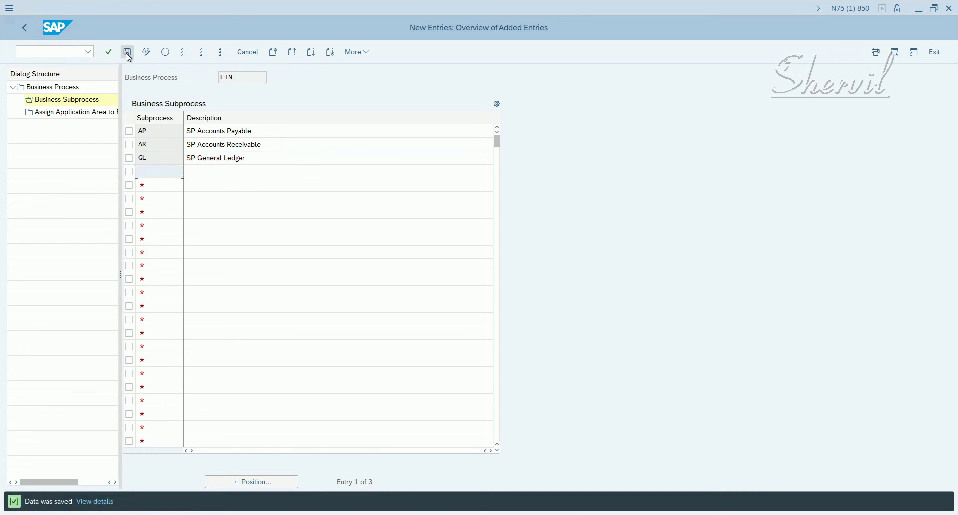
Step: Back in the process list, add OTC 'Order To Cash' and show its subprocesses
click(31, 29)
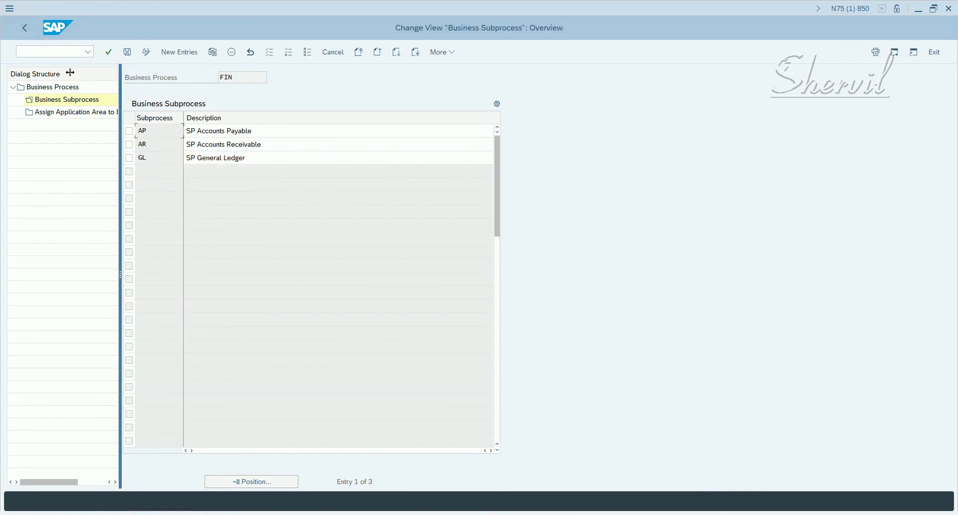
click(25, 28)
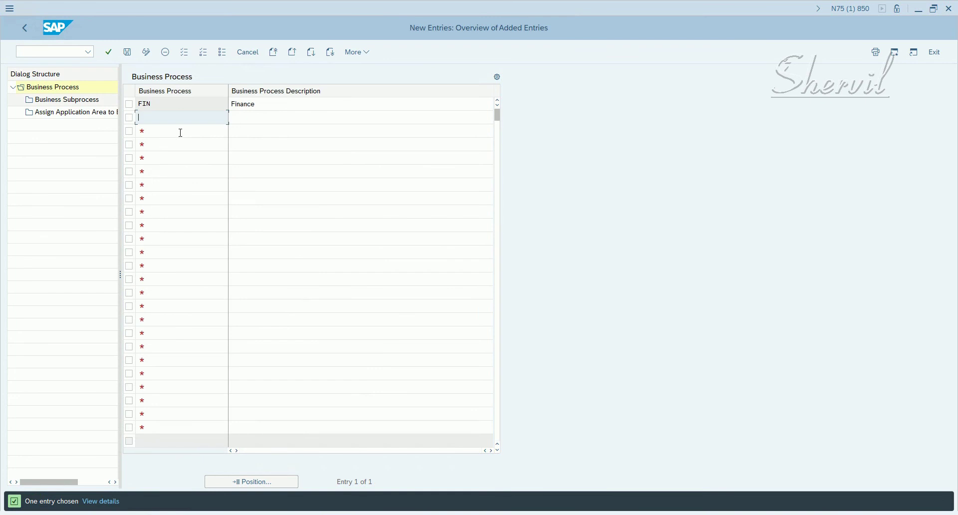
text(OTC)
click(302, 120)
text(Order To Cas)
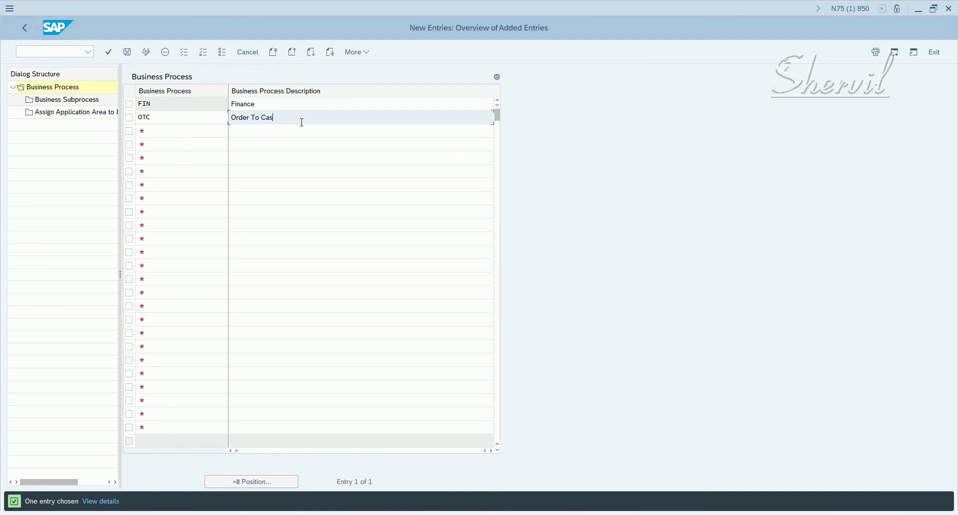
text(h)
key(Return)
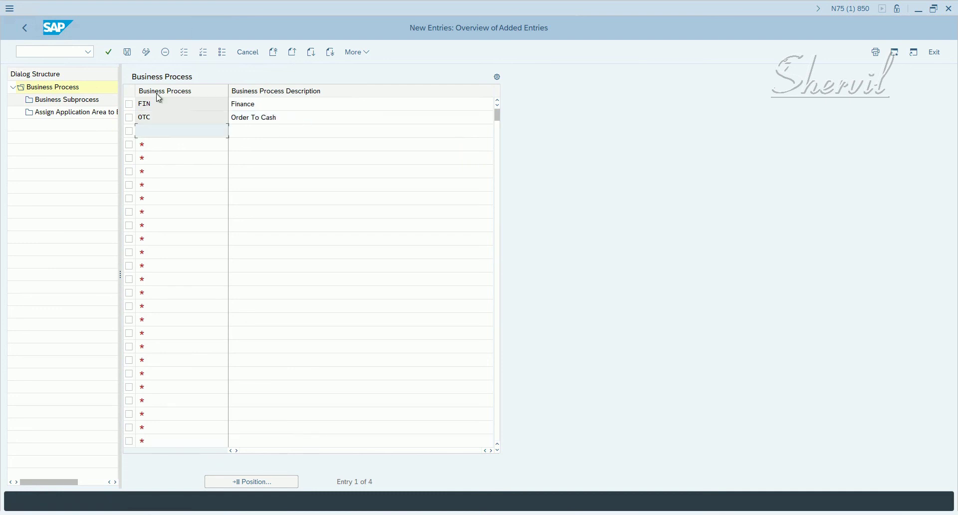
click(129, 117)
double_click(73, 105)
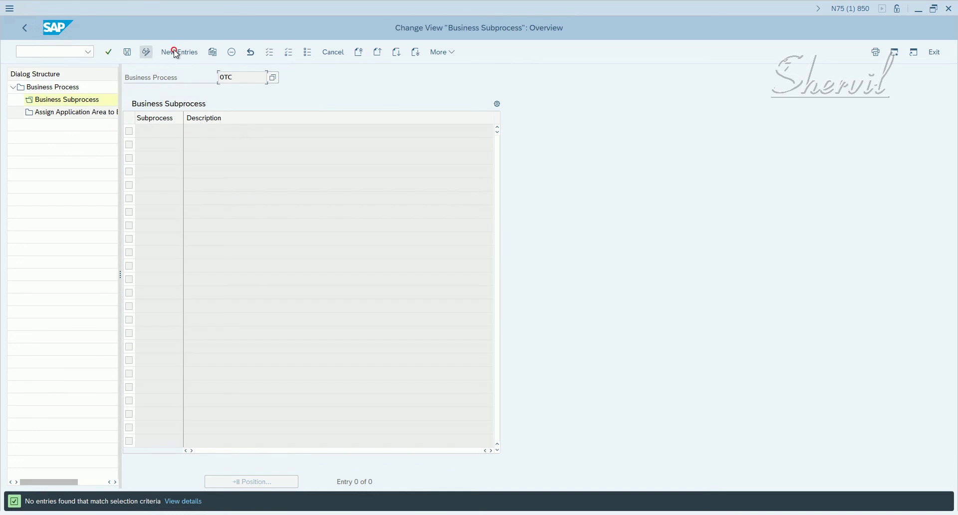
Step: Enter subprocess SPOTC with description 'SP OTC' under OTC and save it
click(173, 50)
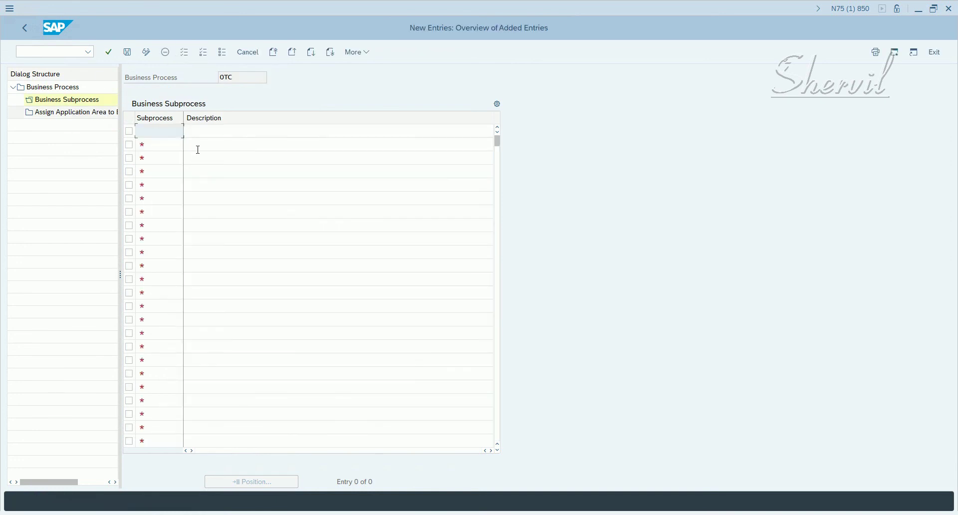
text(S)
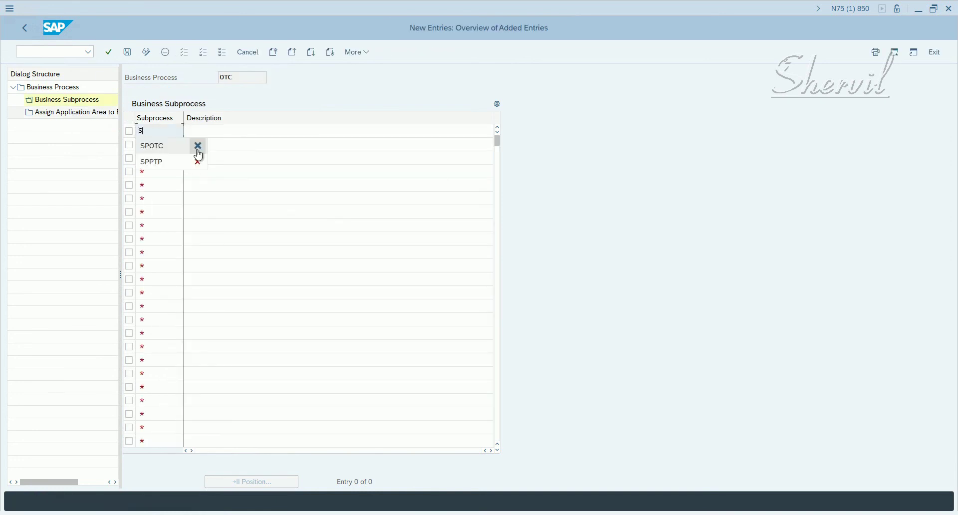
text(P)
click(198, 149)
text(SP)
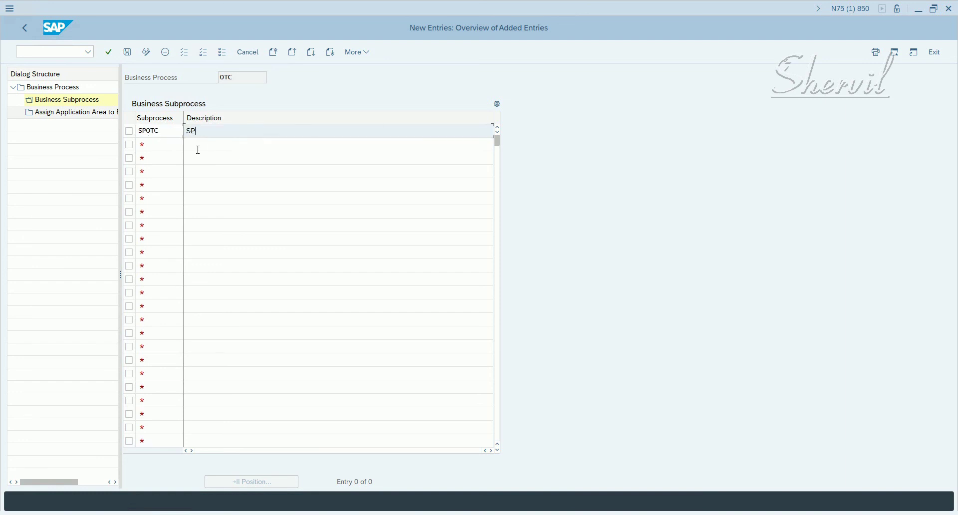
text( OTCE)
key(BackSpace)
key(Return)
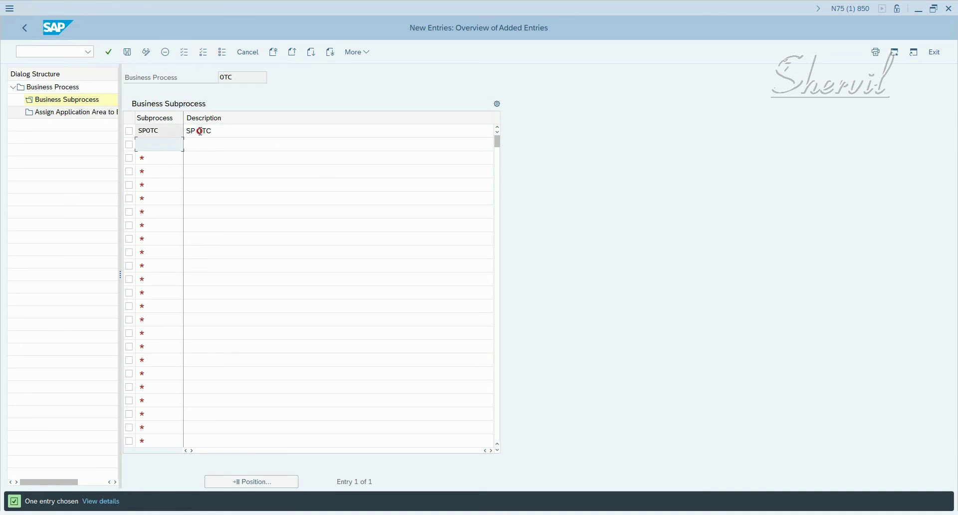
drag(198, 130, 217, 133)
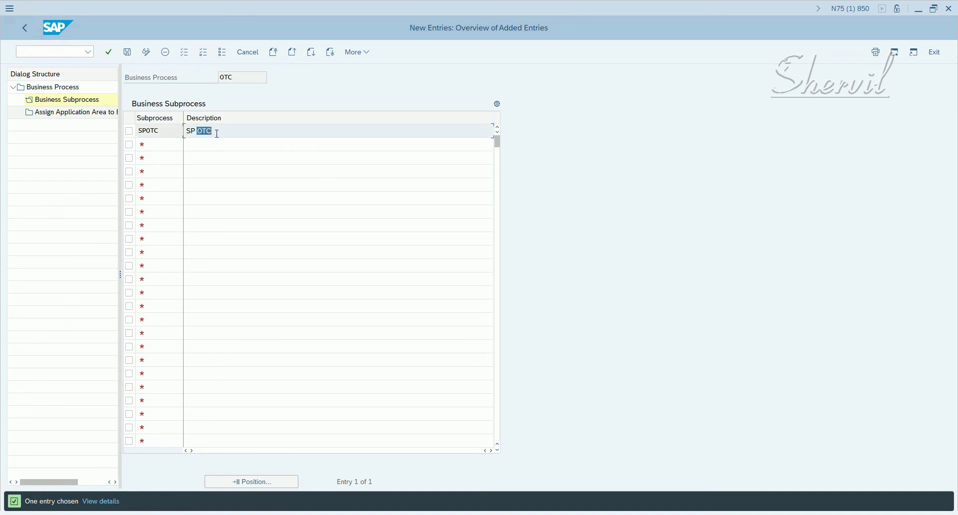
click(129, 53)
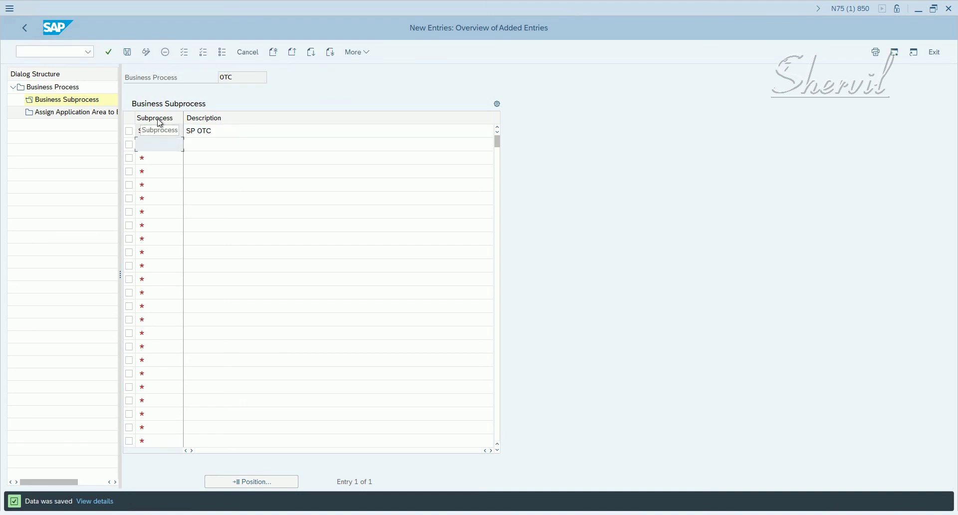
Step: Highlight parts of the SPOTC subprocess code to point out its SP prefix
click(166, 132)
drag(166, 132, 123, 131)
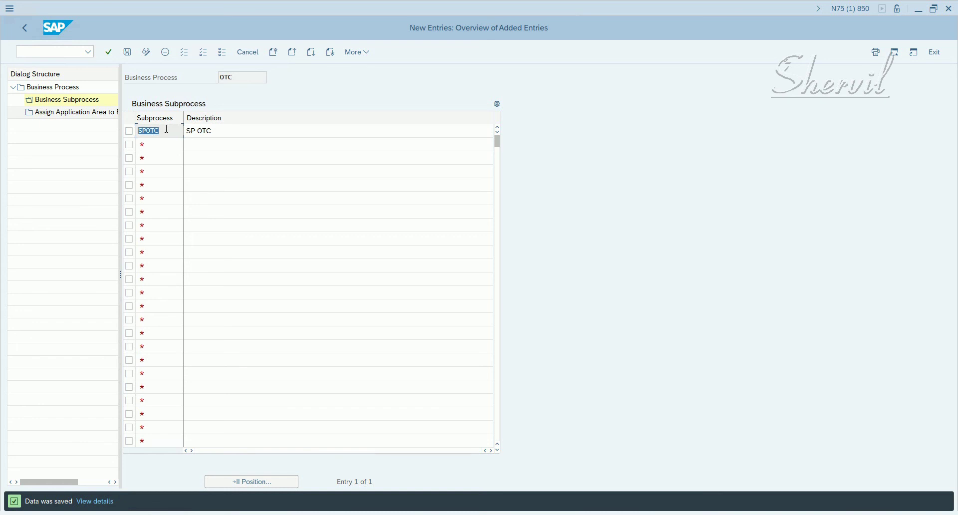
click(163, 133)
double_click(138, 131)
click(144, 132)
drag(160, 132, 126, 131)
click(144, 131)
double_click(168, 132)
click(165, 132)
drag(149, 131, 135, 132)
click(142, 133)
drag(151, 132, 137, 131)
click(206, 130)
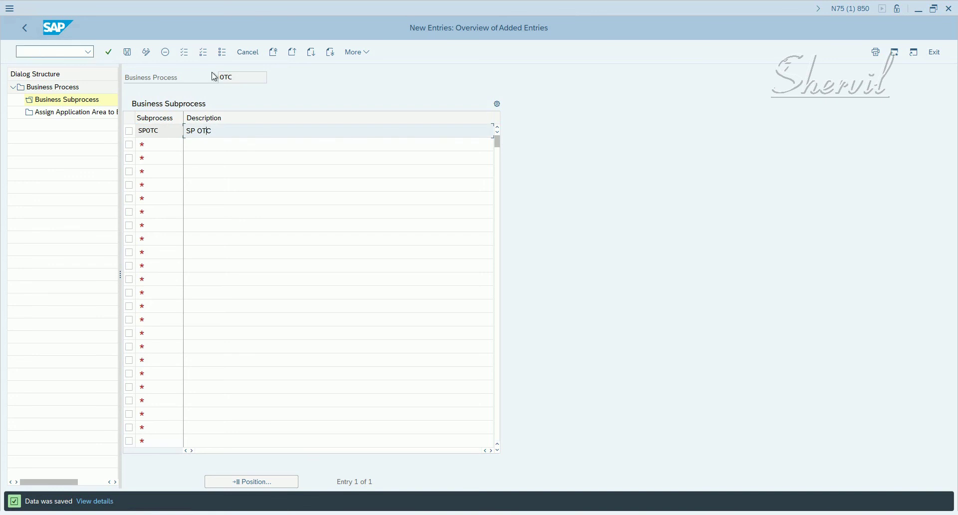
Step: Create and save business process PTP, 'Procure To Pay', then show its subprocesses
click(25, 27)
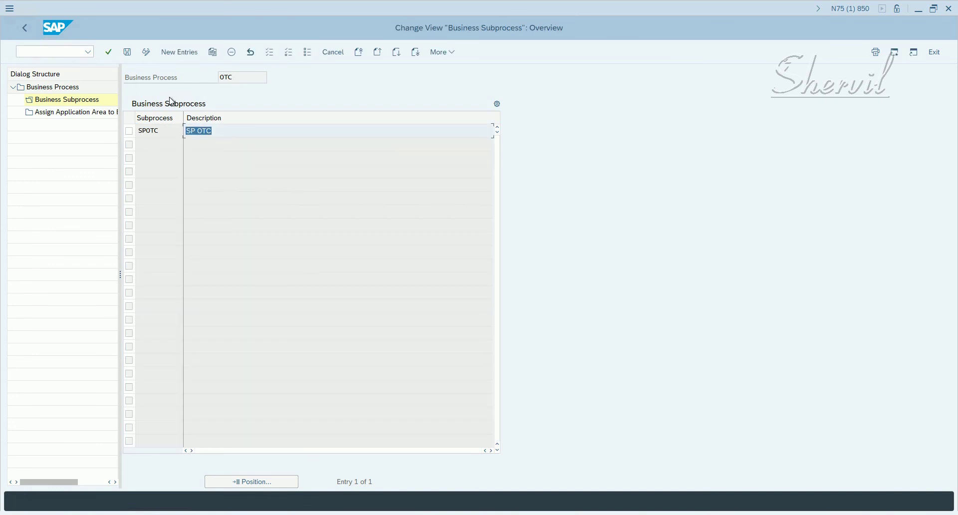
click(25, 29)
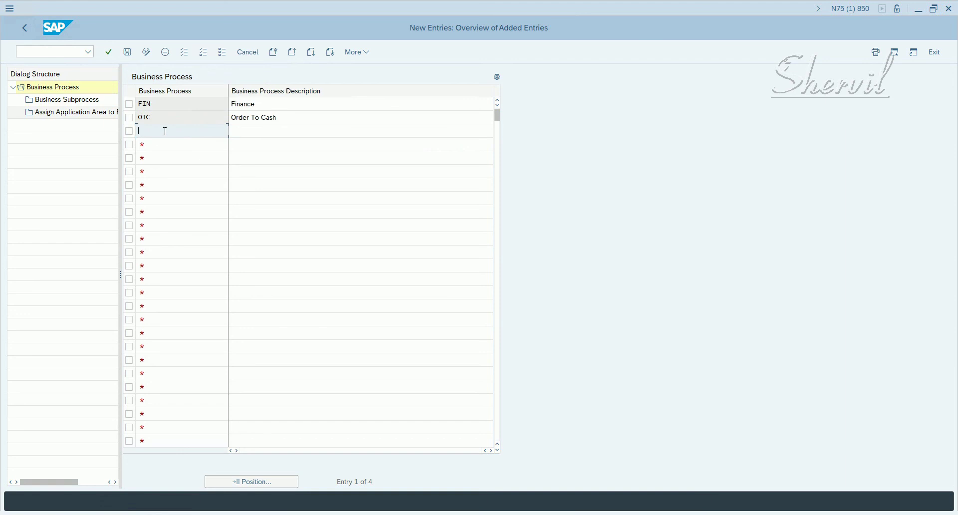
text(PTP)
key(Tab)
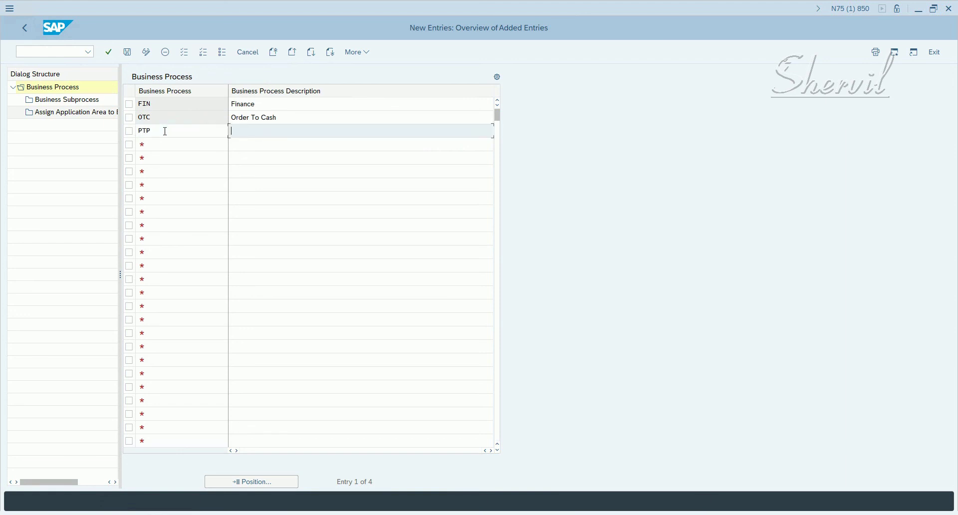
text(Procure To Pay)
key(Return)
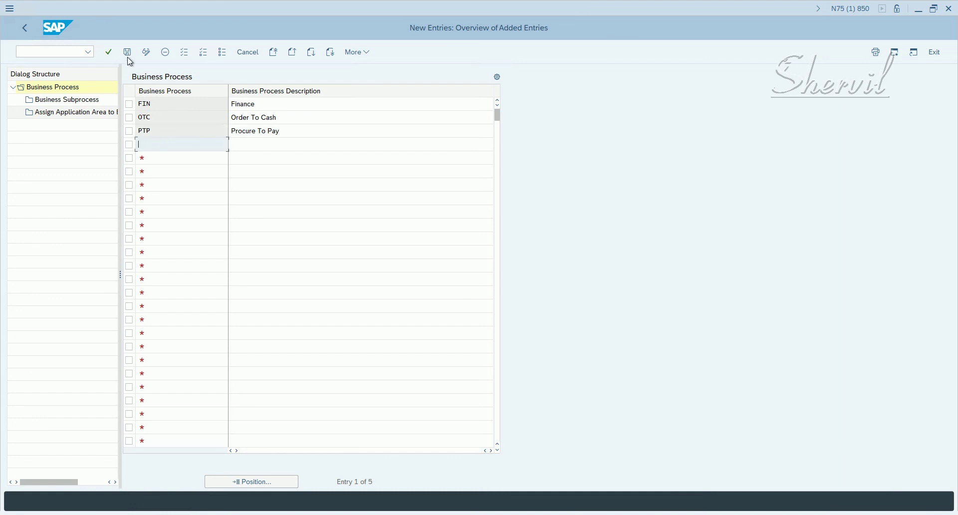
click(128, 52)
click(130, 132)
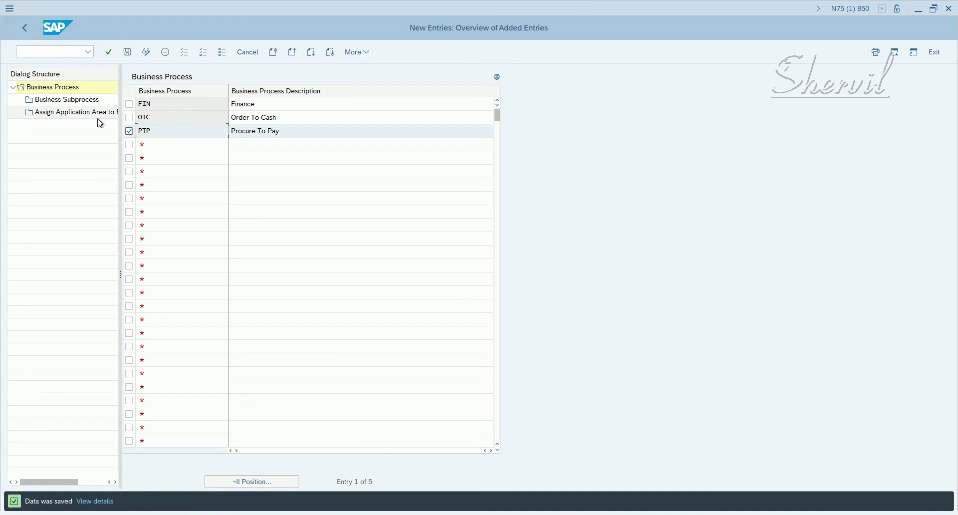
double_click(55, 99)
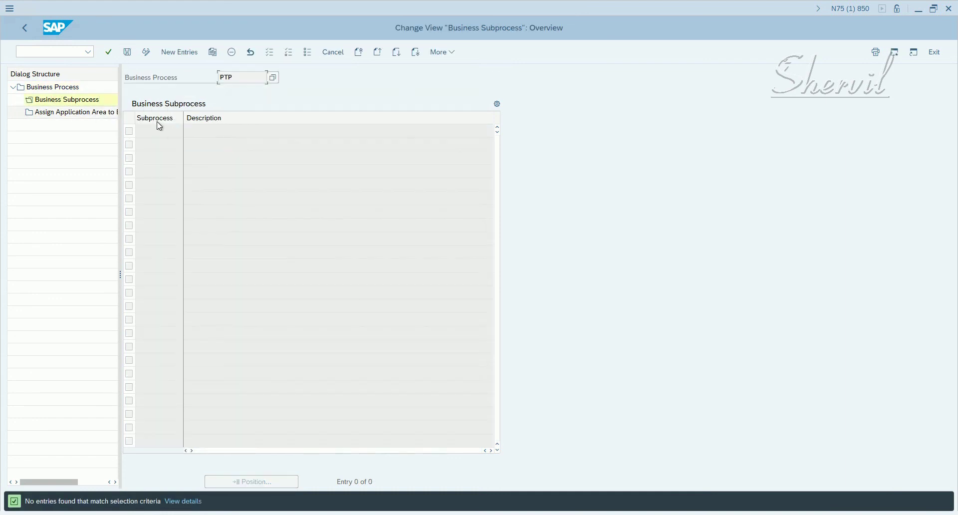
Step: Start a new subprocess row for PTP with the code PTP
click(179, 52)
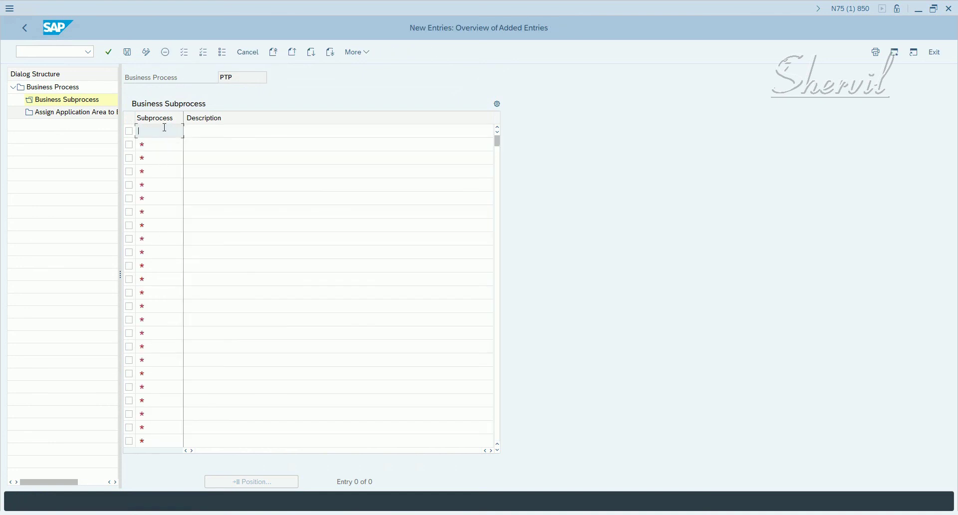
text(PRP)
key(Tab)
text(PTP)
key(Tab)
Step: Describe it as 'SP Procure To Pay', save the entry, and leave the entries screen
text(SP Prod)
key(BackSpace)
text(cure to)
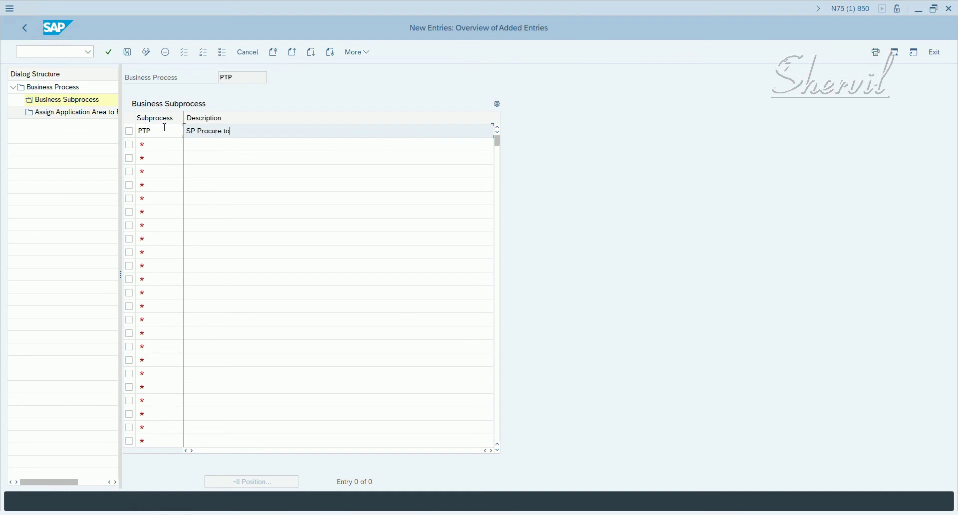
key(BackSpace)
key(BackSpace)
text(To Pay)
key(Return)
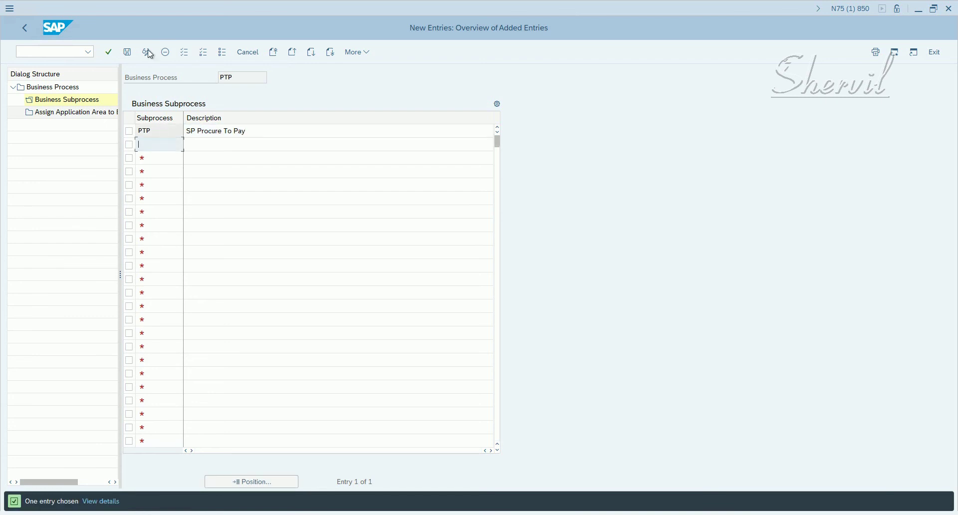
click(127, 52)
click(26, 33)
Step: Go back to the 13-process Business Process overview and select the Basis row BS00
click(24, 33)
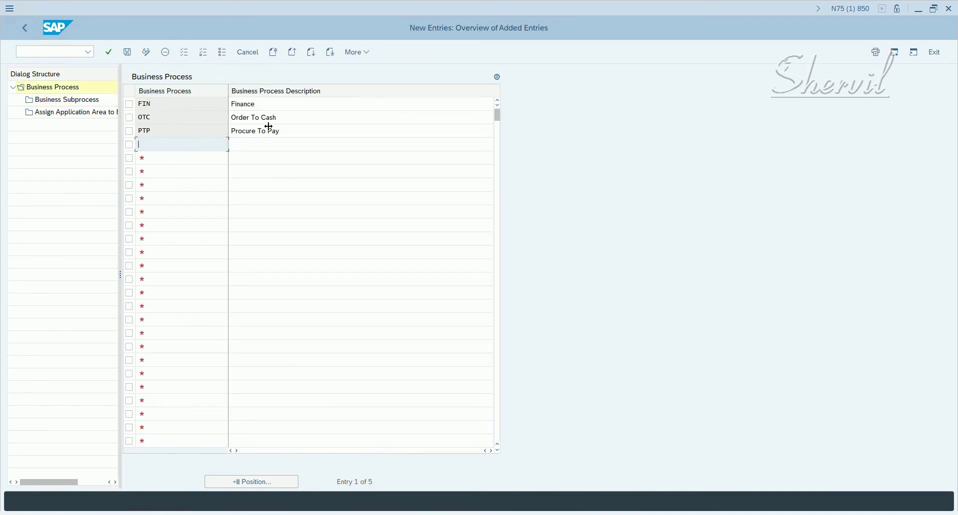
click(24, 28)
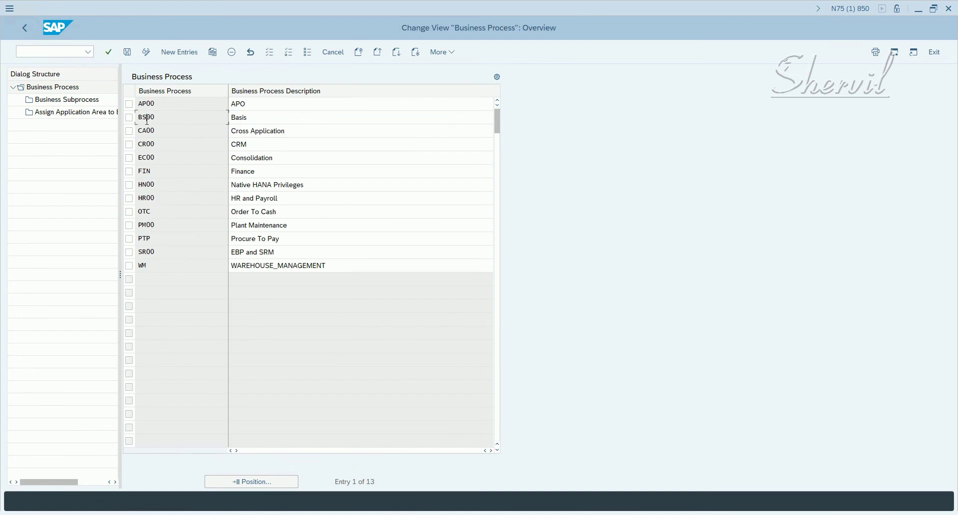
click(129, 120)
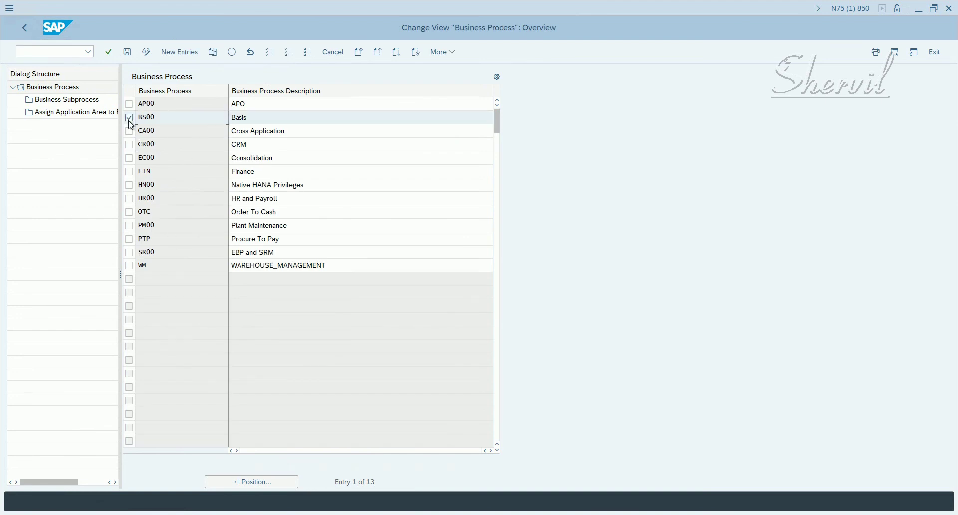
Step: Open the Basis subprocesses and start a new subprocess row with code SEC
double_click(86, 102)
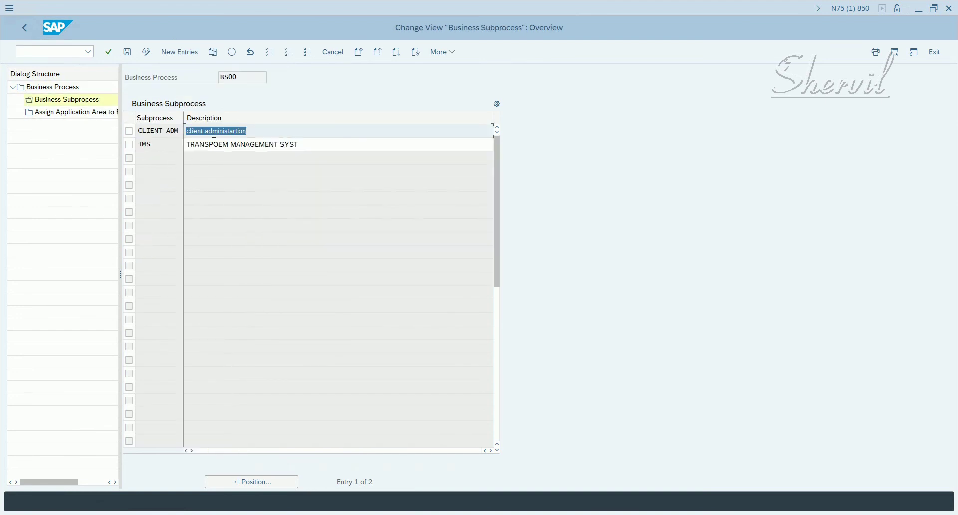
click(213, 142)
click(180, 53)
text(SEc)
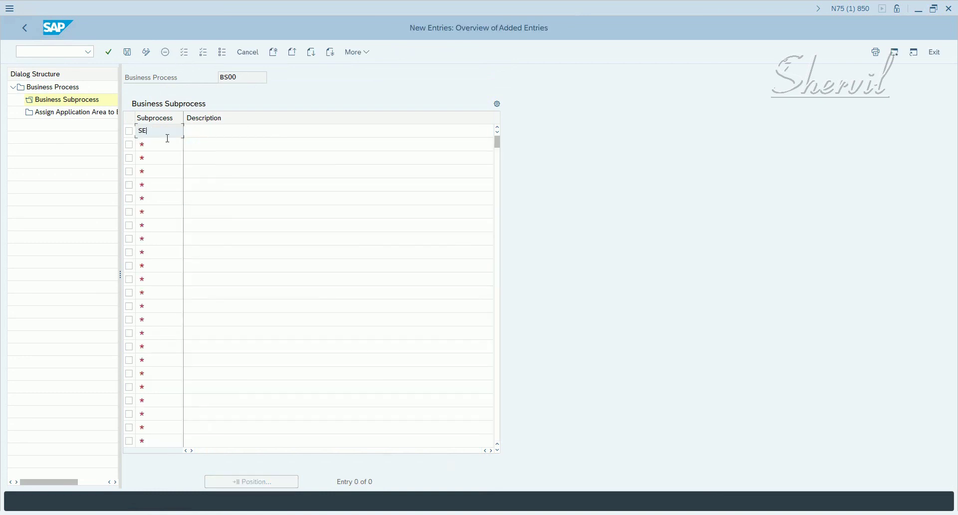
key(Tab)
Step: Give SEC the description 'SP SAP Security', confirm the row, and save
text(Secu)
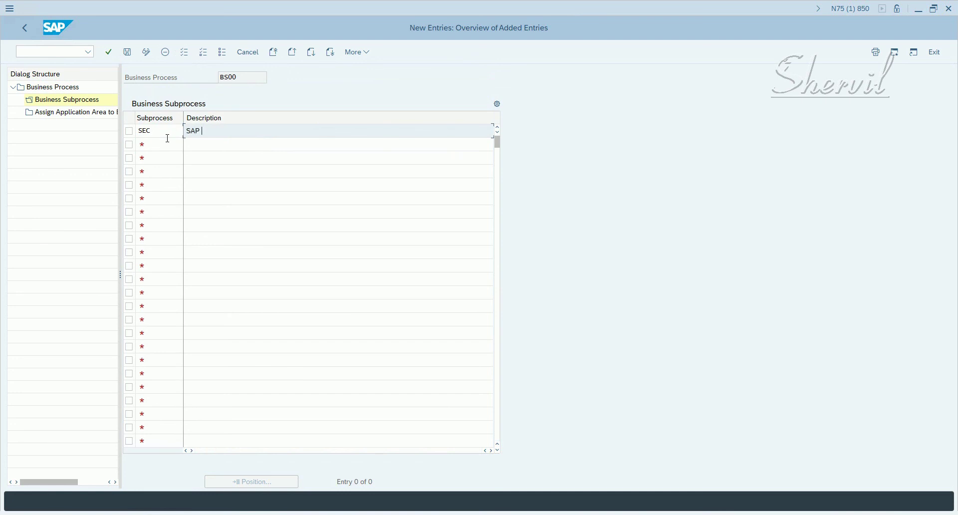
key(BackSpace)
key(BackSpace)
key(BackSpace)
key(BackSpace)
text(S)
key(BackSpace)
text(SP SAP SEcurity)
key(BackSpace)
key(BackSpace)
key(BackSpace)
key(BackSpace)
key(BackSpace)
key(BackSpace)
key(BackSpace)
key(Return)
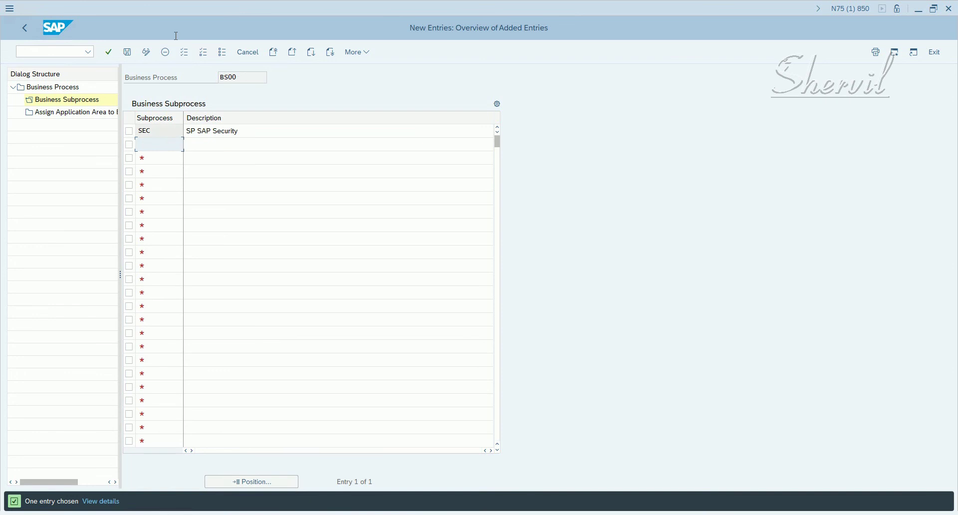
click(127, 52)
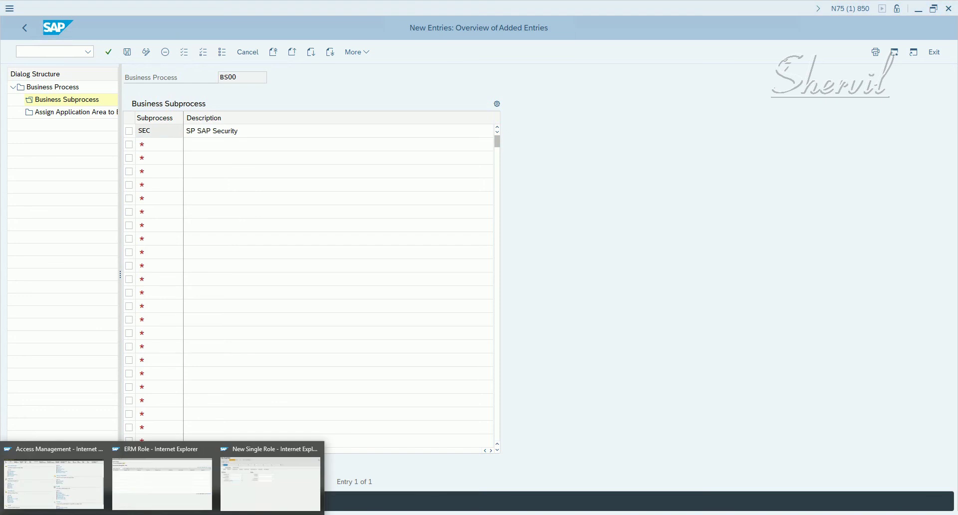
Step: Check the business process list in the New Single Role window, then close the window
mouse_move(166, 507)
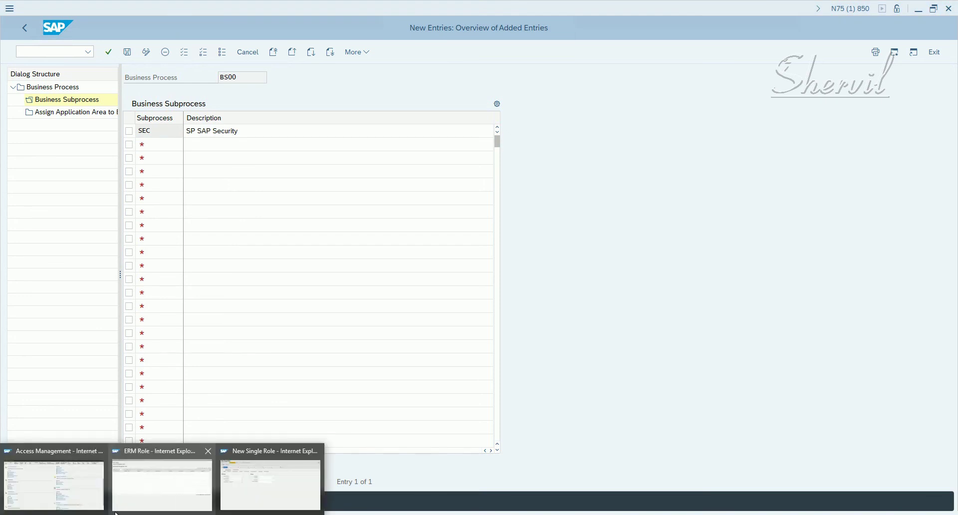
click(276, 484)
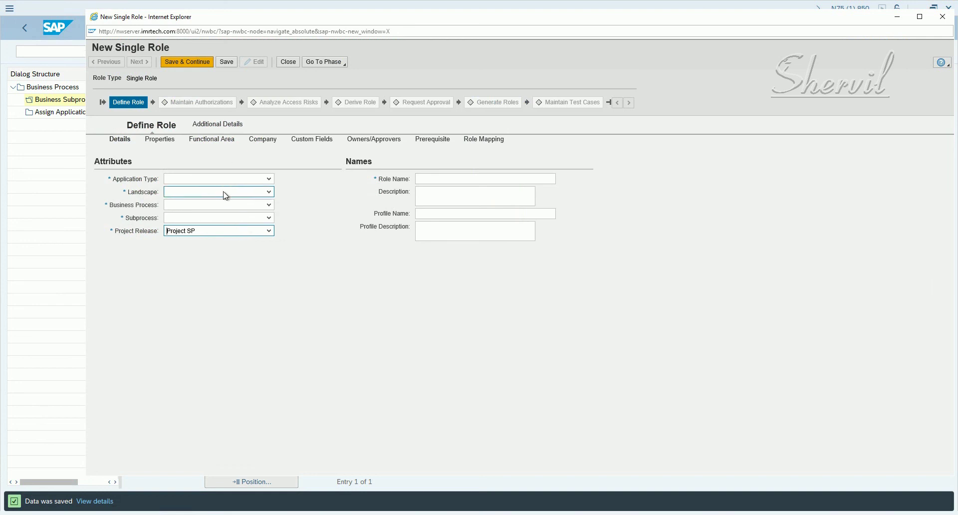
click(265, 218)
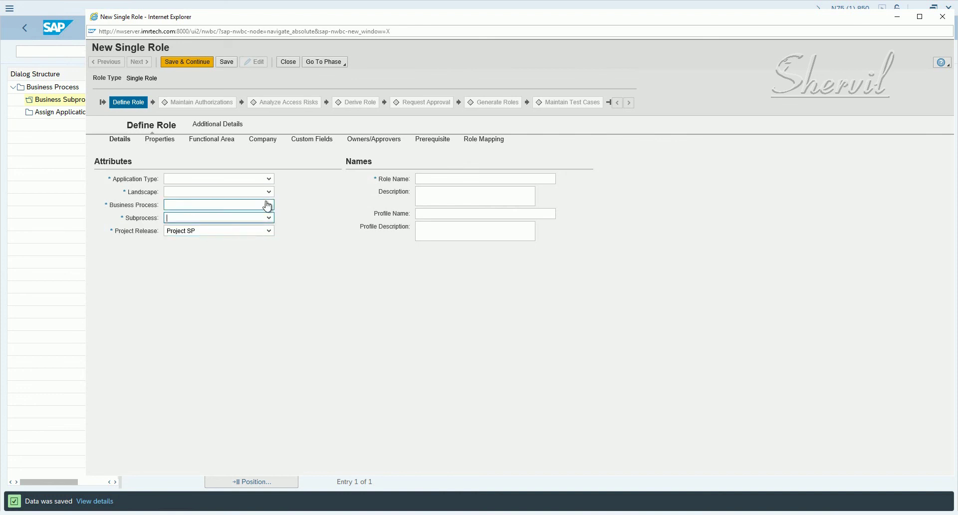
click(268, 205)
click(231, 263)
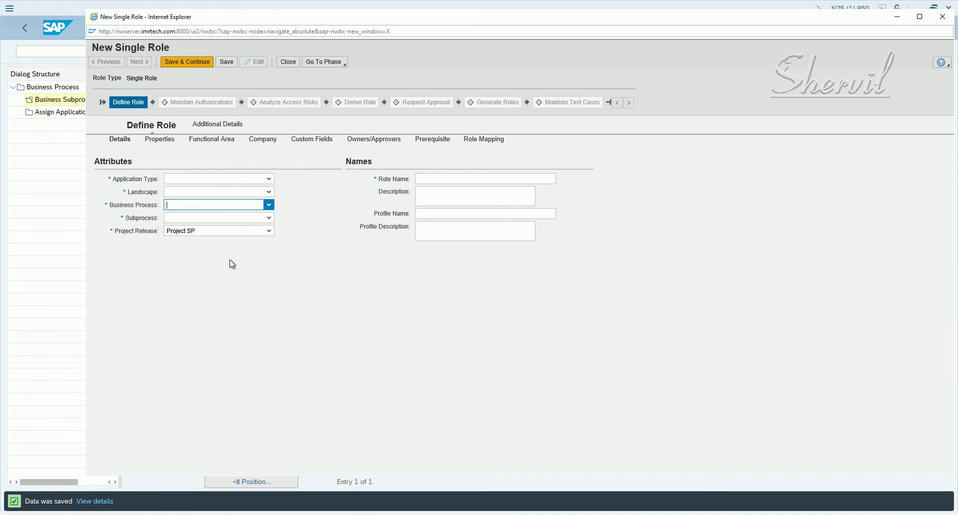
click(269, 205)
scroll(228, 280, down, 2)
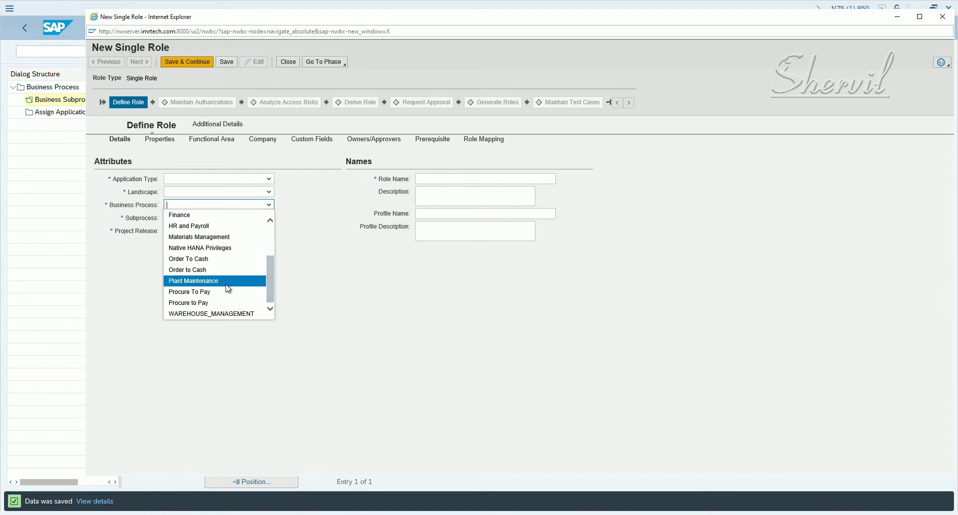
click(310, 300)
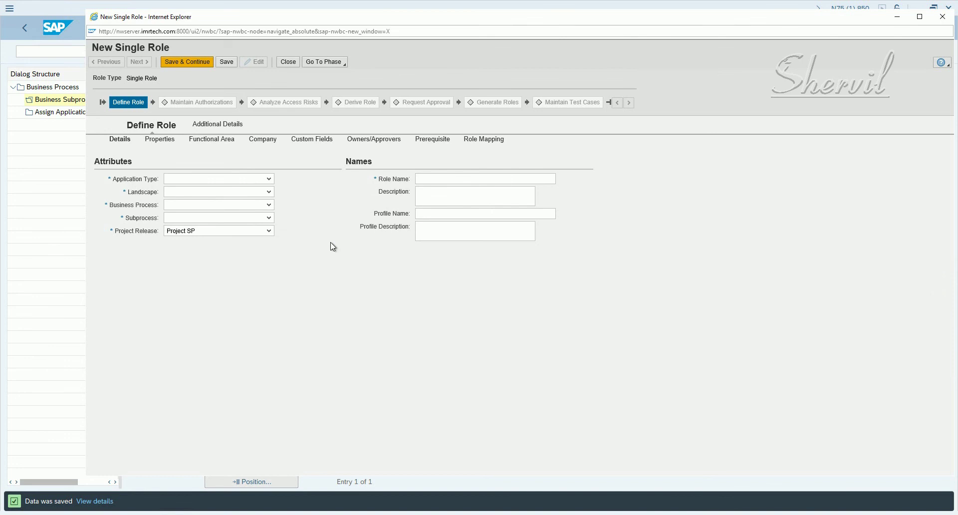
click(294, 65)
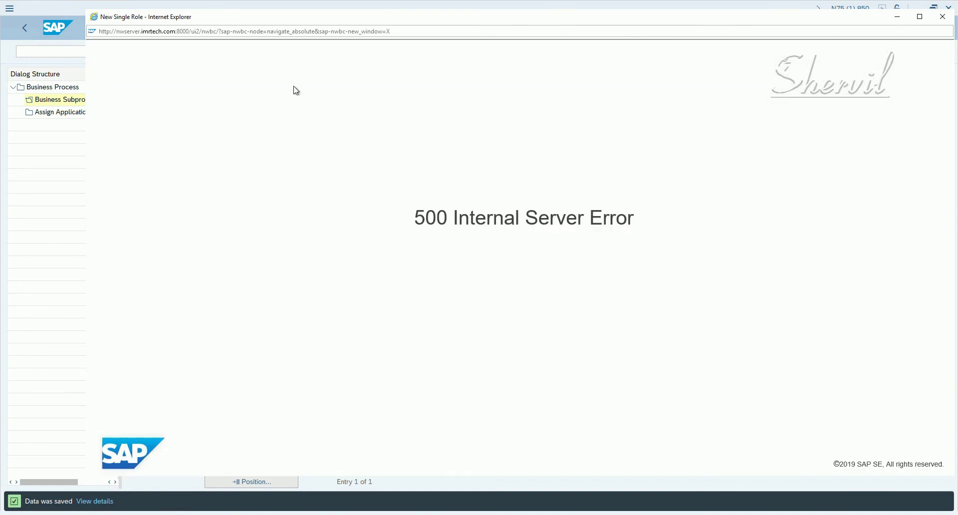
Step: Close the error browser window and go back to the full business process list
click(942, 17)
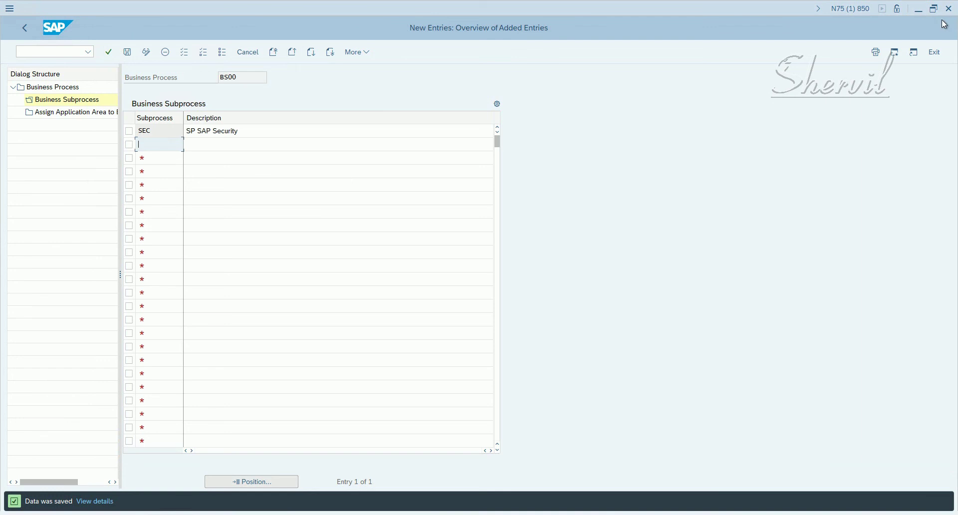
click(280, 158)
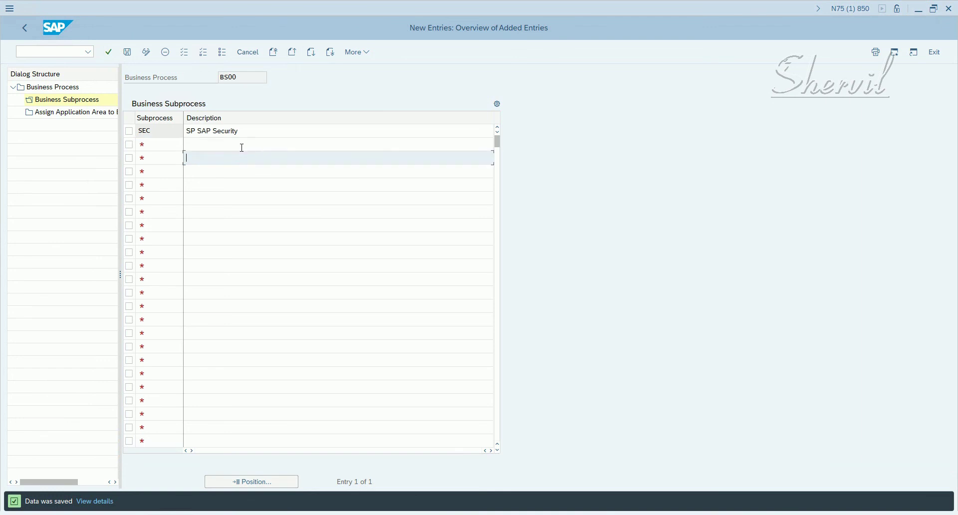
click(26, 28)
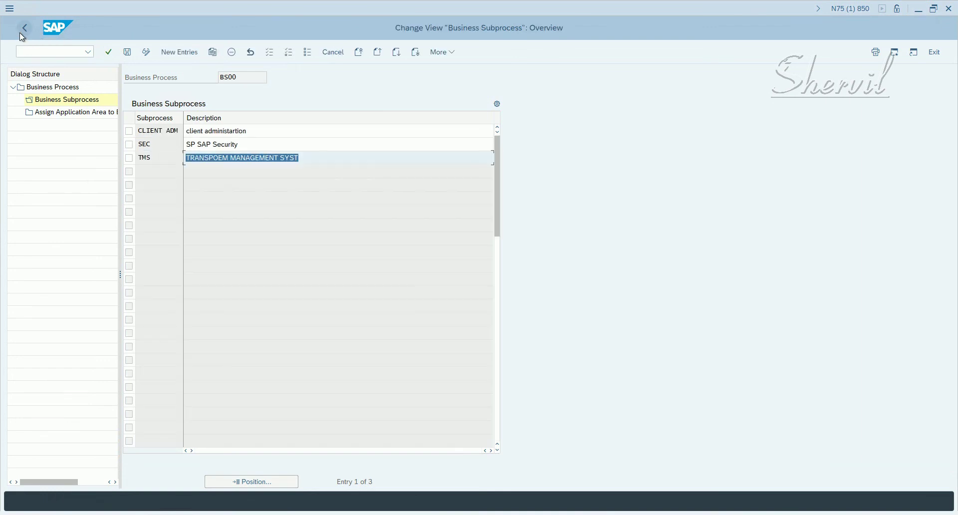
click(22, 30)
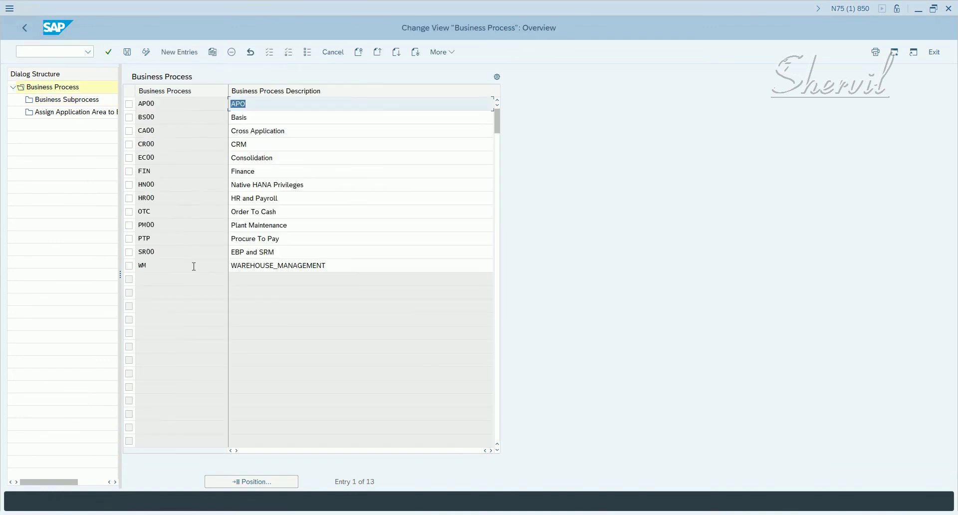
Step: Add business process MM0 described as 'Materials Management' and confirm the row
click(192, 268)
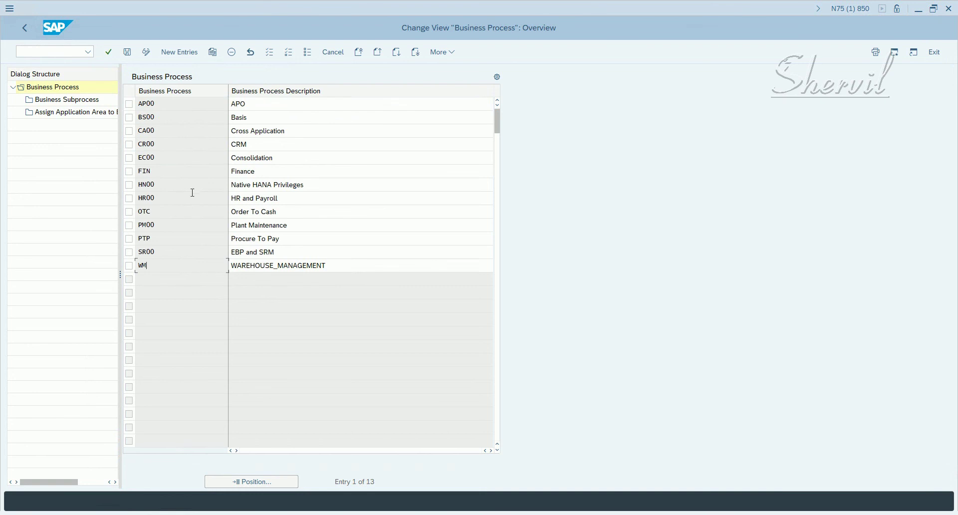
click(178, 57)
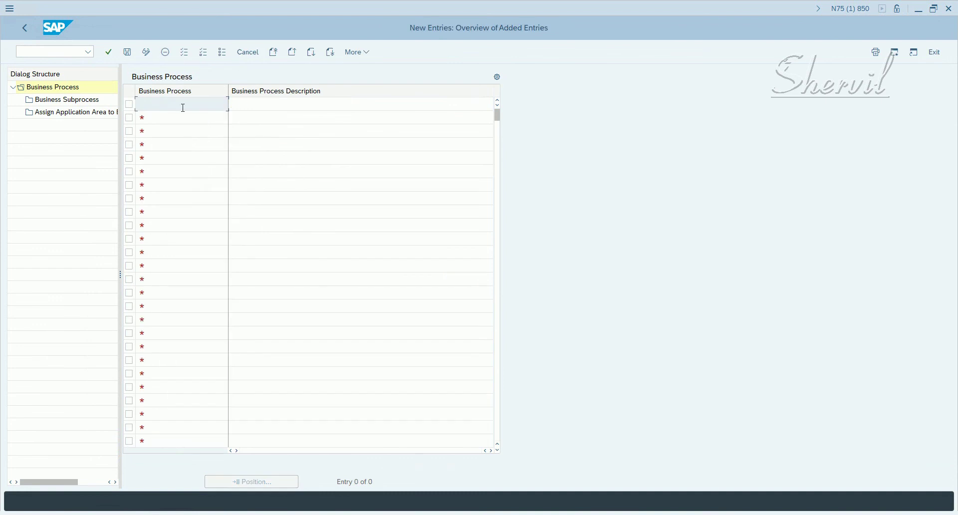
text(MM0)
key(Tab)
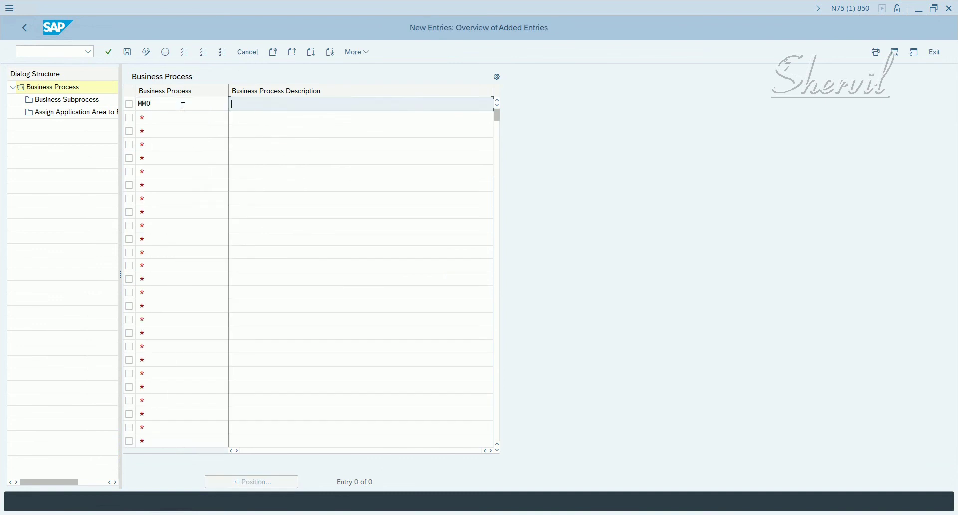
text(Materials Management)
key(Return)
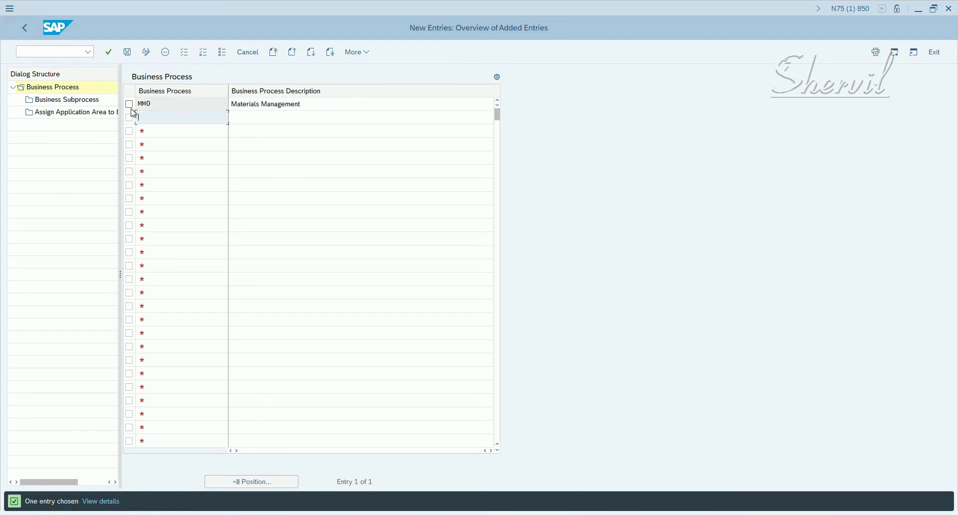
Step: Create and save subprocess MM, 'SP Materials Management', under MM0, then go back to the entries
double_click(91, 100)
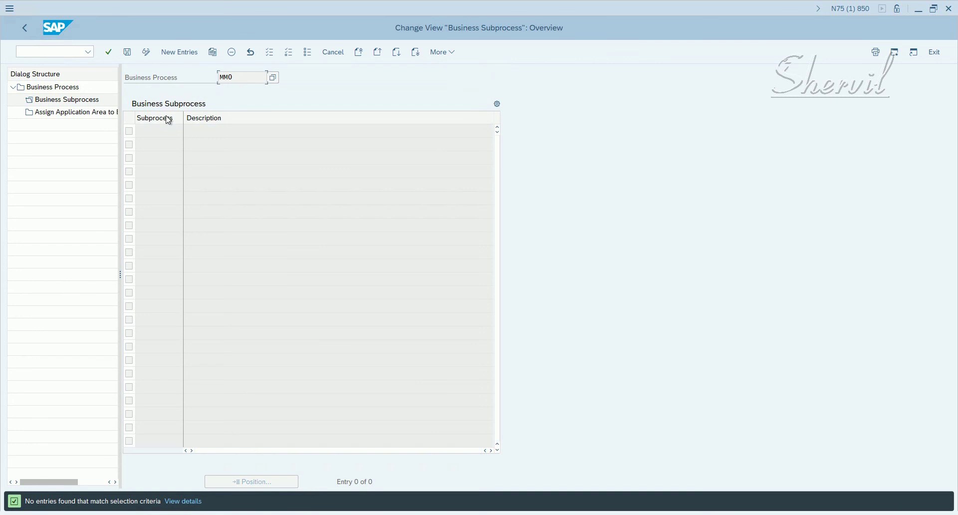
click(178, 56)
text(MM)
key(Tab)
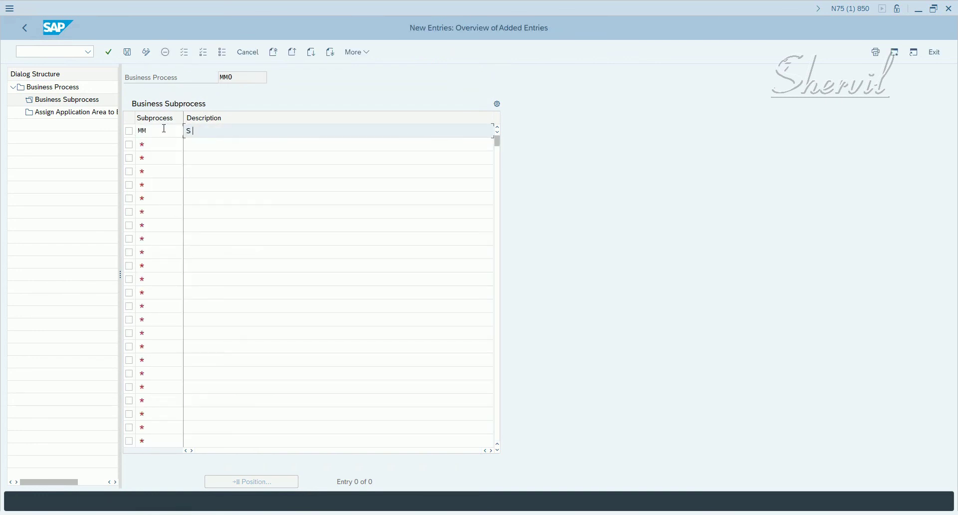
text(SP Materials Management)
key(Return)
click(126, 53)
click(26, 28)
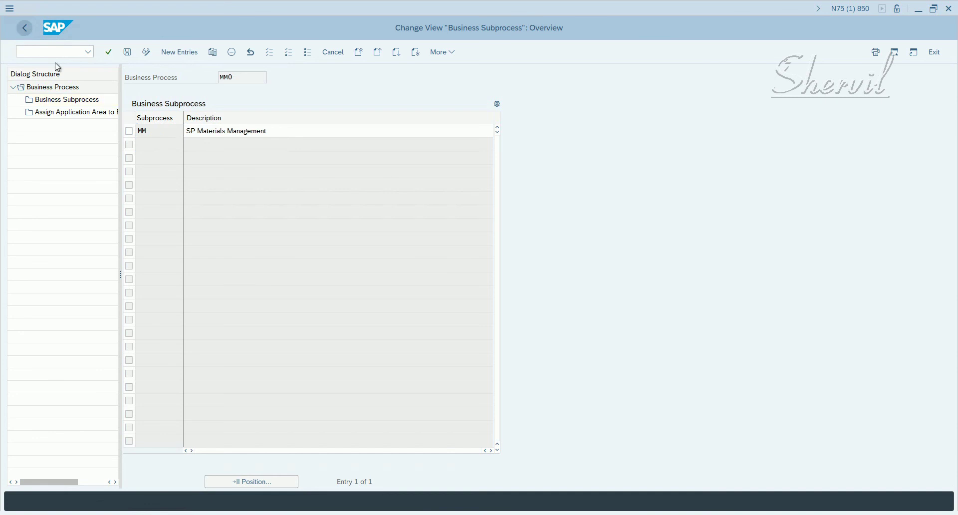
click(22, 27)
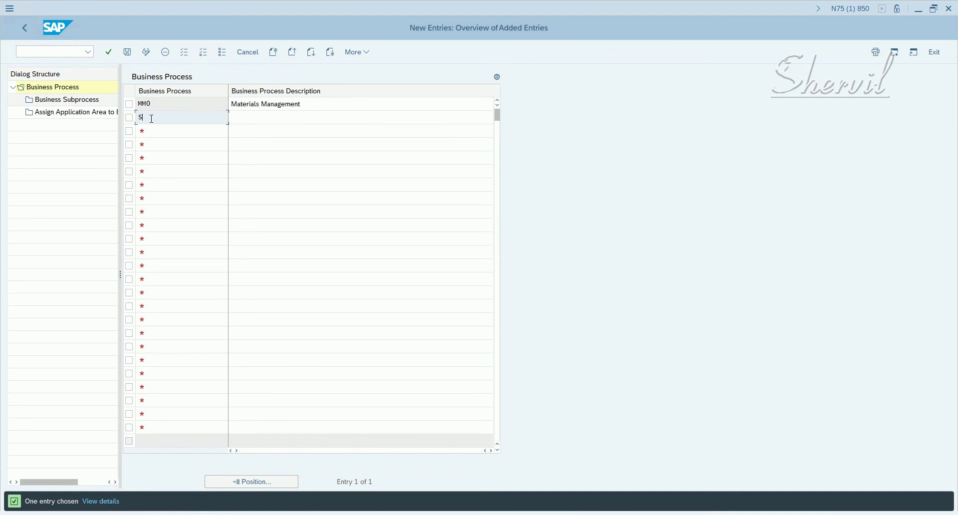
Step: Confirm the new business process SD0 'Sales' and select its row
key(Tab)
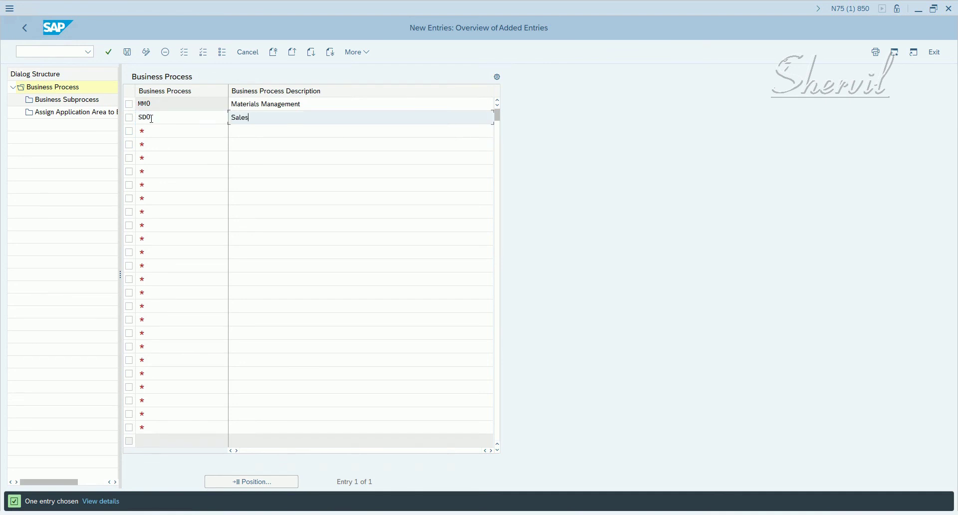
key(Return)
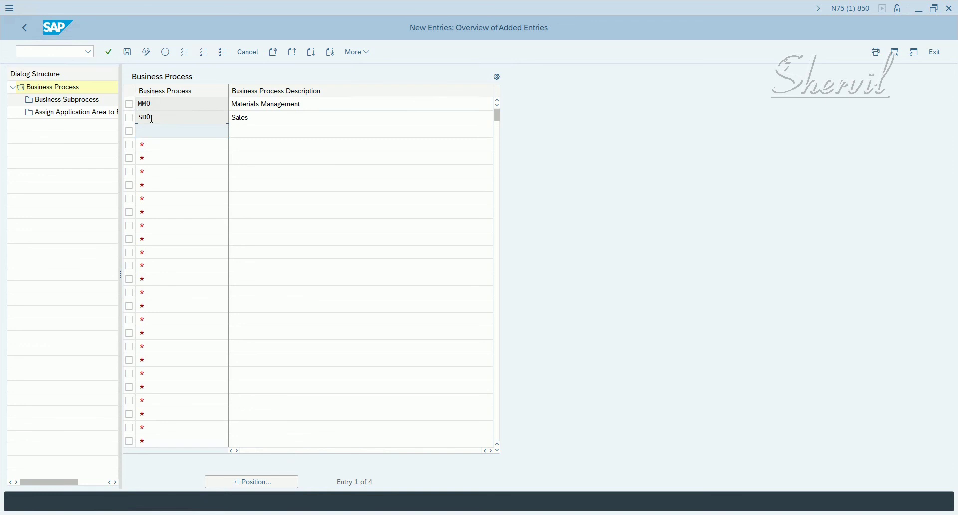
click(129, 117)
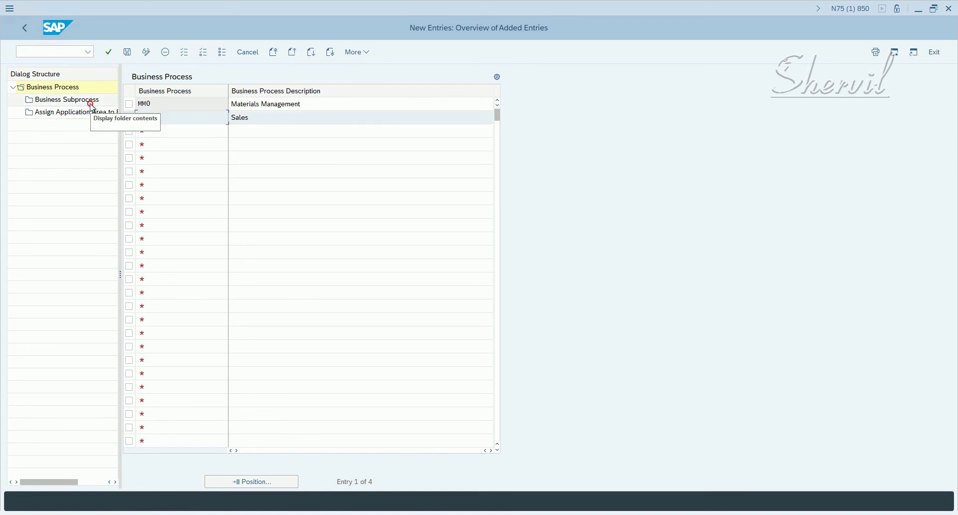
Step: Under SD0, add and save subprocess SD described as 'SP Sales'
double_click(92, 105)
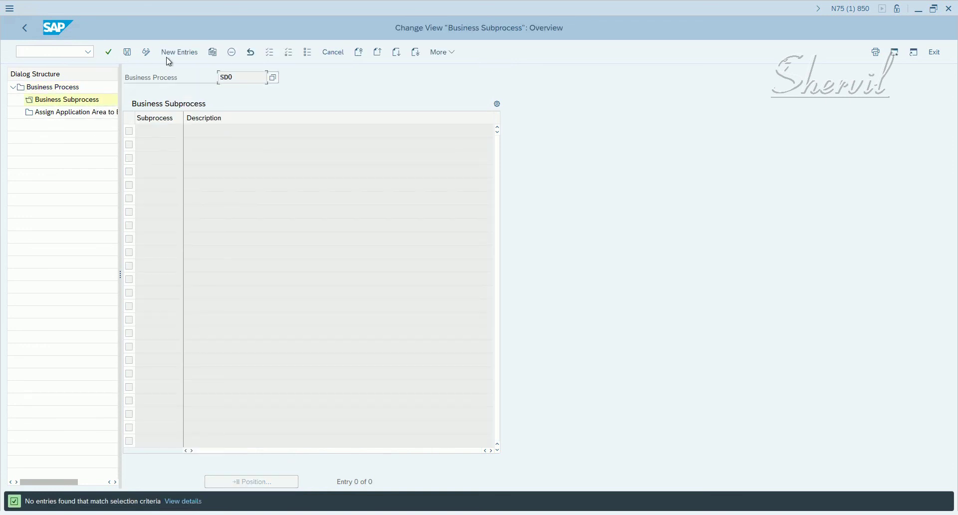
click(169, 53)
click(167, 130)
text(SD)
click(219, 132)
text(SP SA)
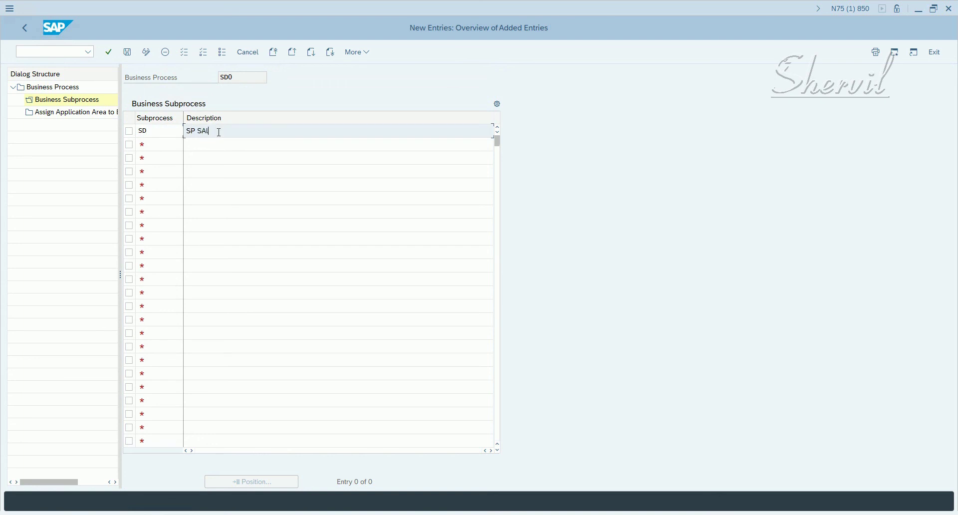
text(les)
key(Return)
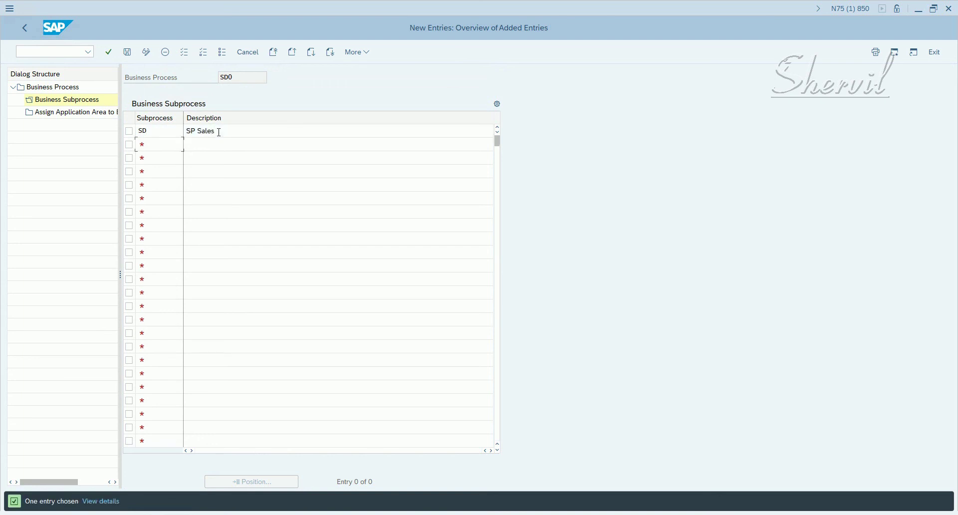
click(127, 52)
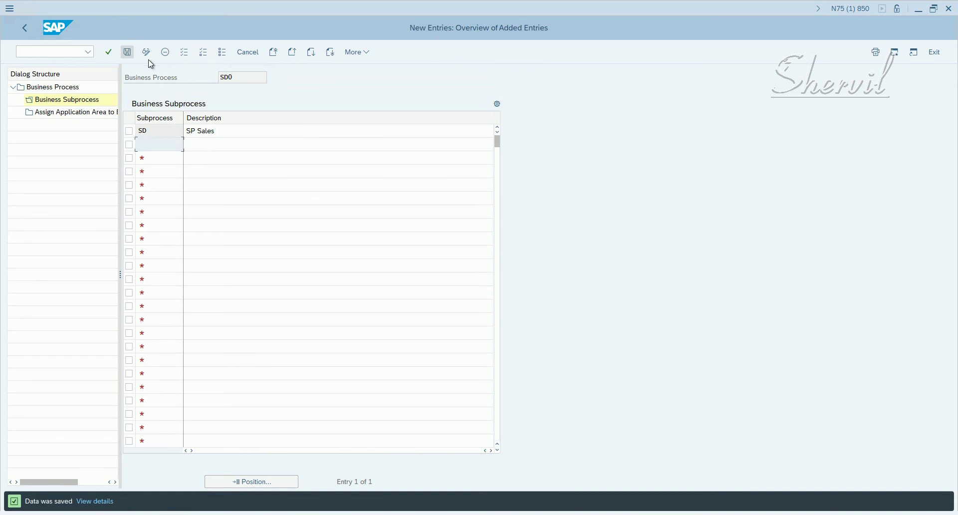
click(28, 29)
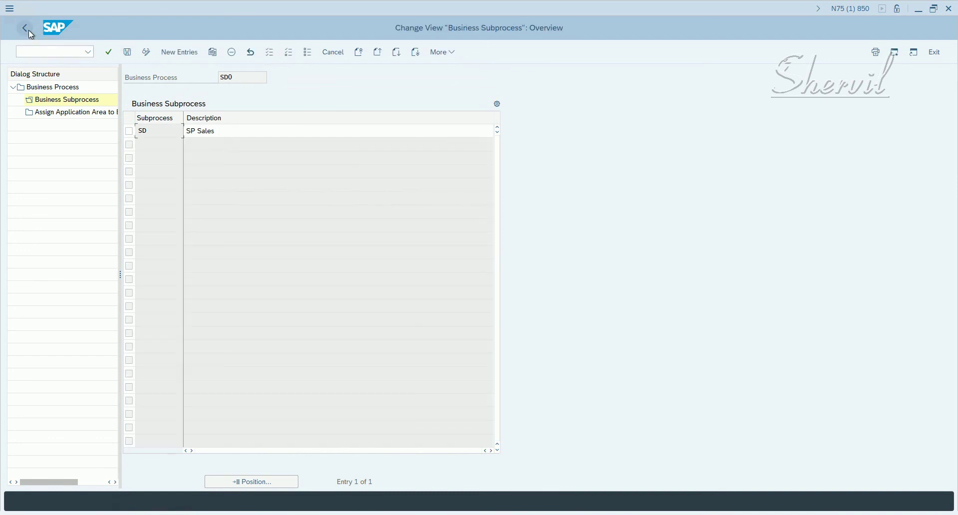
Step: Go back twice to the Business Process overview, now listing 15 processes
click(29, 30)
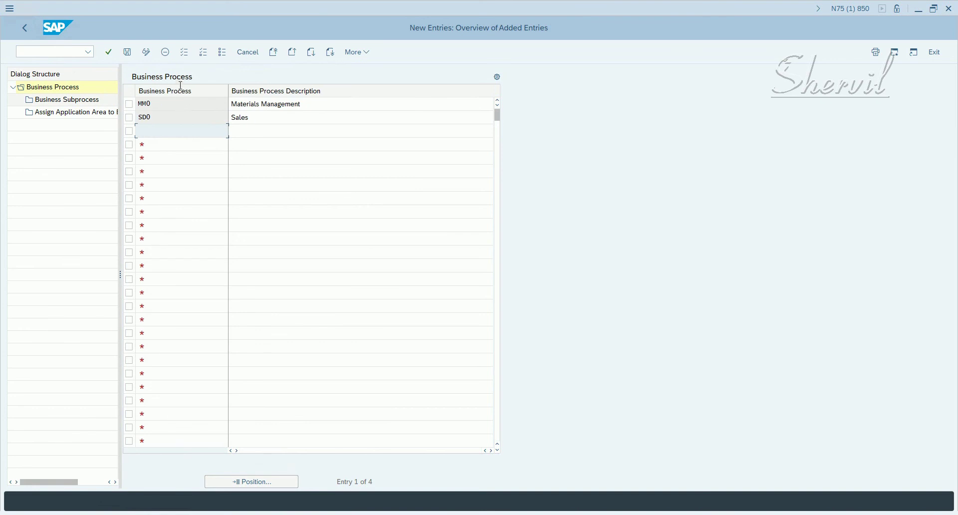
click(25, 28)
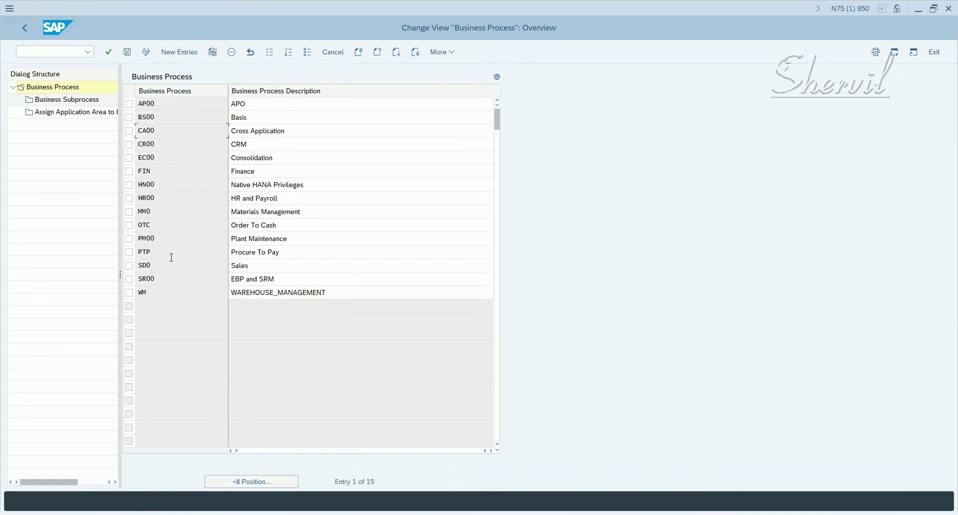
Step: Return to the IMG tree and select Define Methodology Processes and Steps under Role Management
click(26, 33)
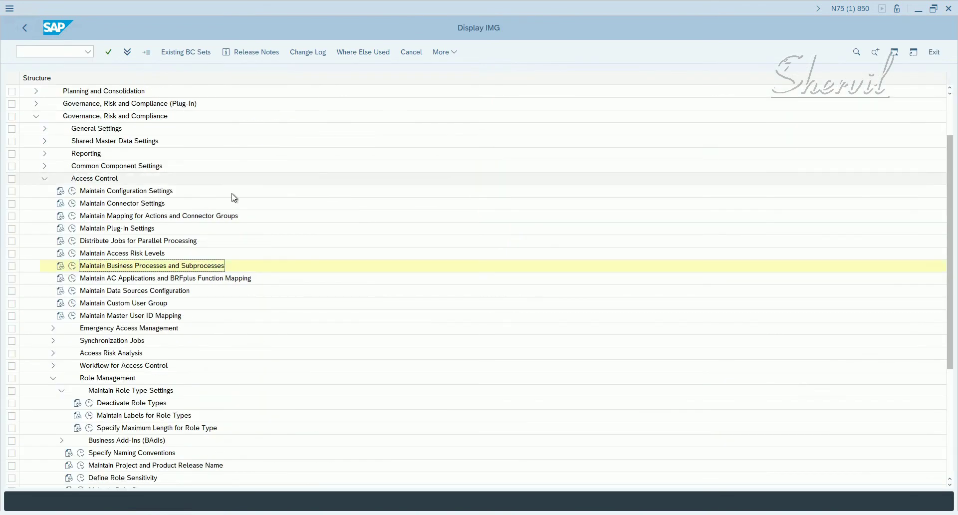
scroll(222, 280, down, 3)
scroll(159, 343, up, 1)
scroll(158, 343, down, 5)
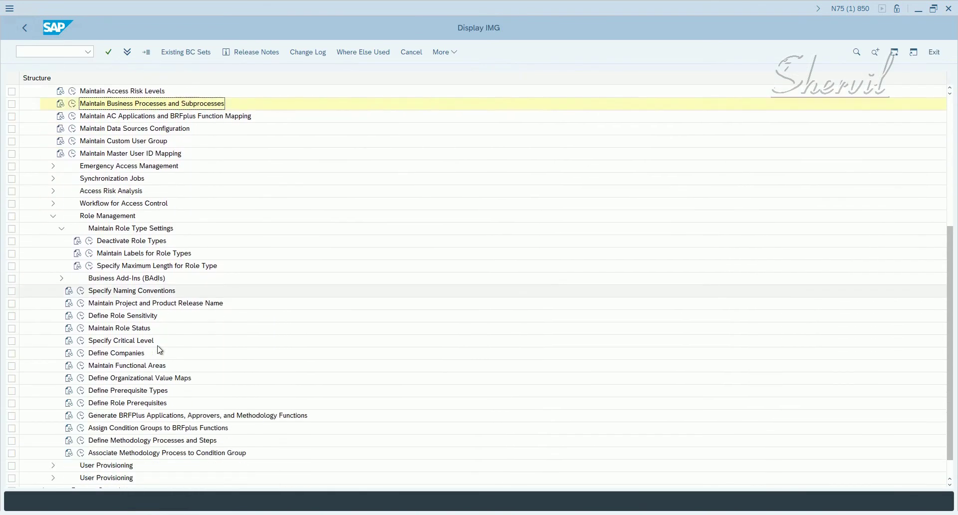
scroll(159, 349, down, 1)
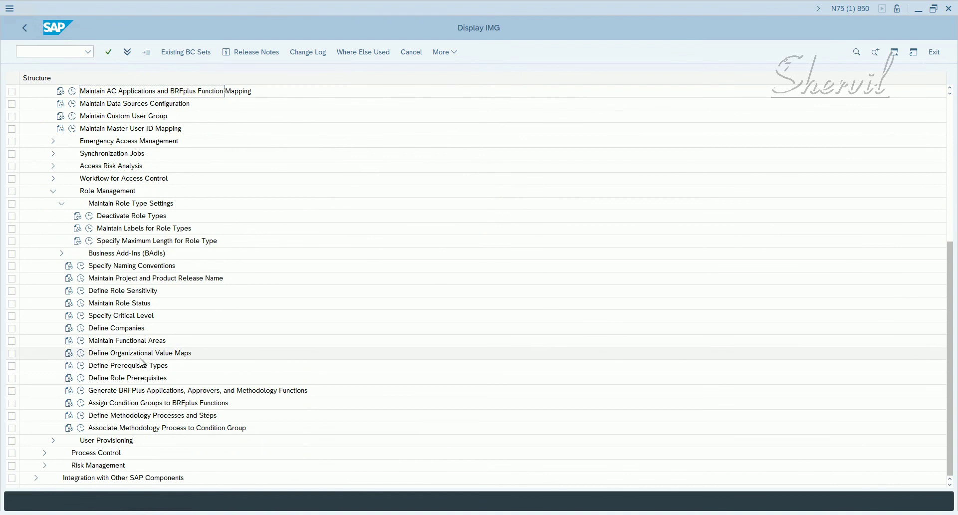
click(135, 415)
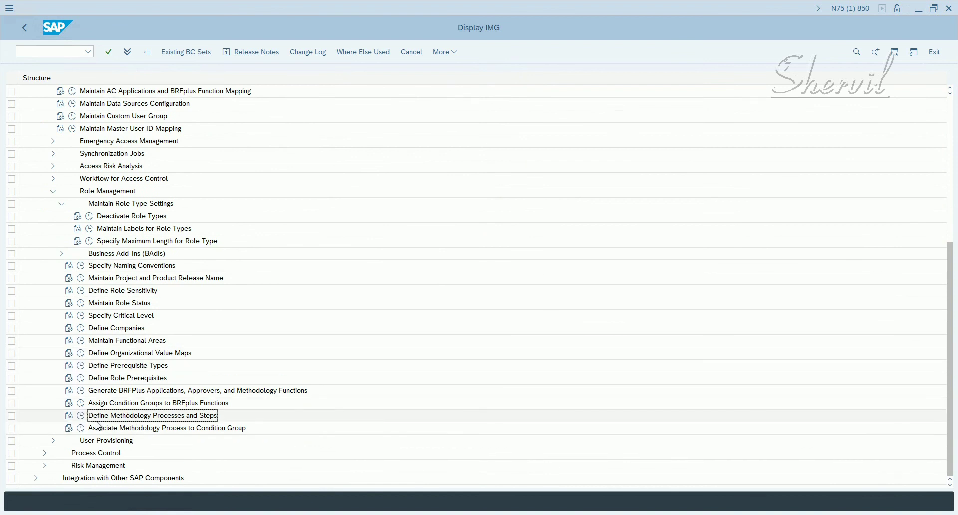